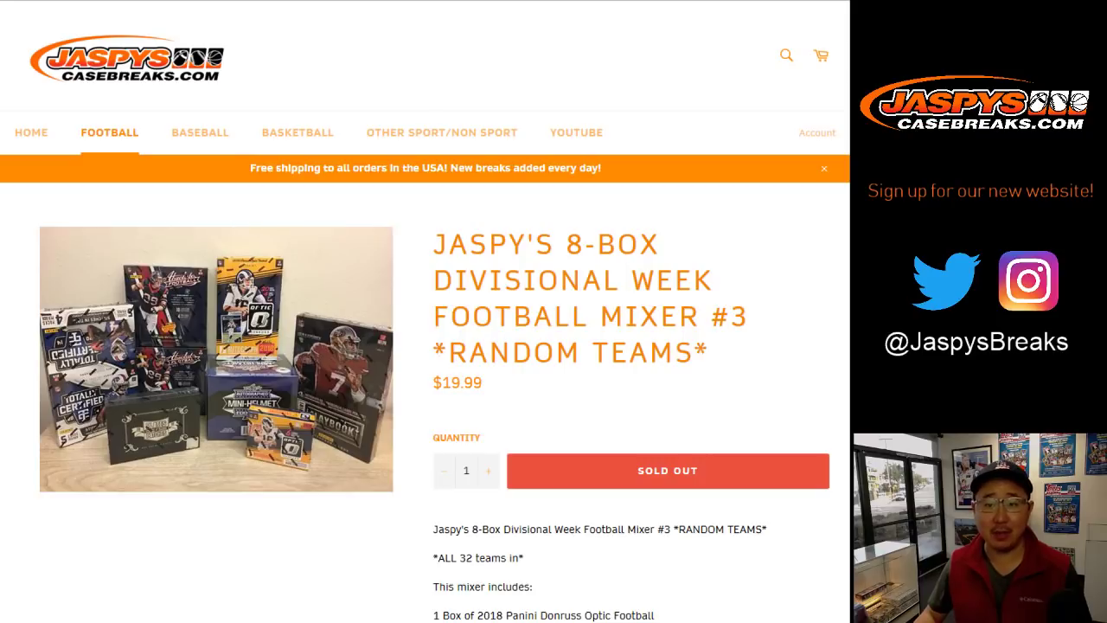
Step: Review the entered participant names and the entered football teams in the two List Randomizer forms on RANDOM.ORG
{"action": "key", "text": "ctrl+Tab"}
{"action": "scroll", "coordinate": [424, 311], "scroll_direction": "down", "scroll_amount": 3}
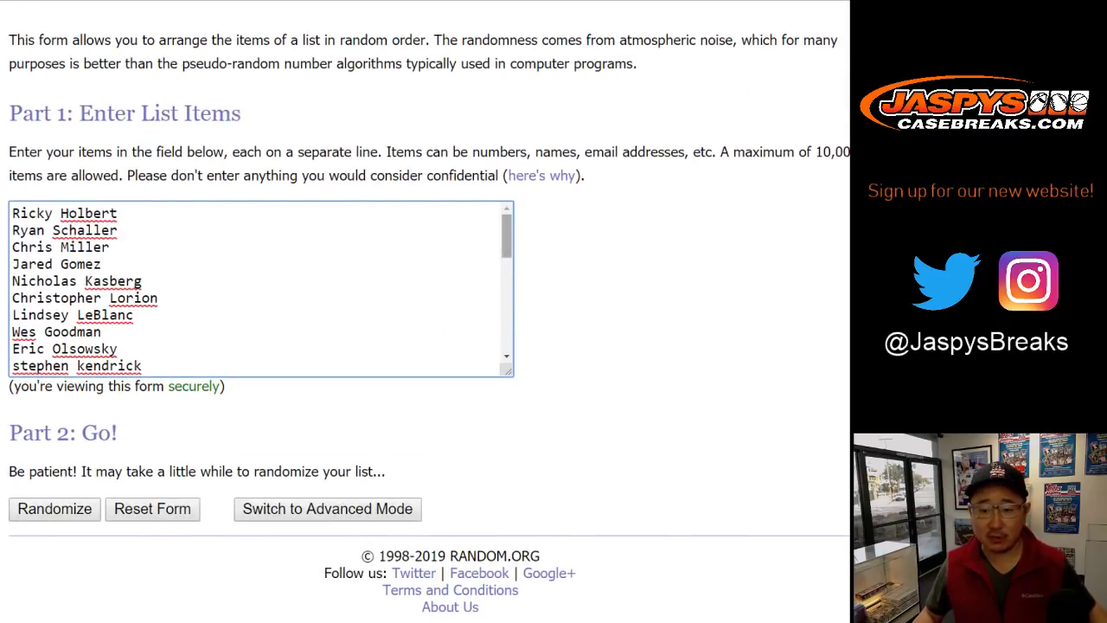
{"action": "left_click_drag", "start_coordinate": [507, 236], "coordinate": [506, 251]}
{"action": "scroll", "coordinate": [110, 331], "scroll_direction": "down", "scroll_amount": 5}
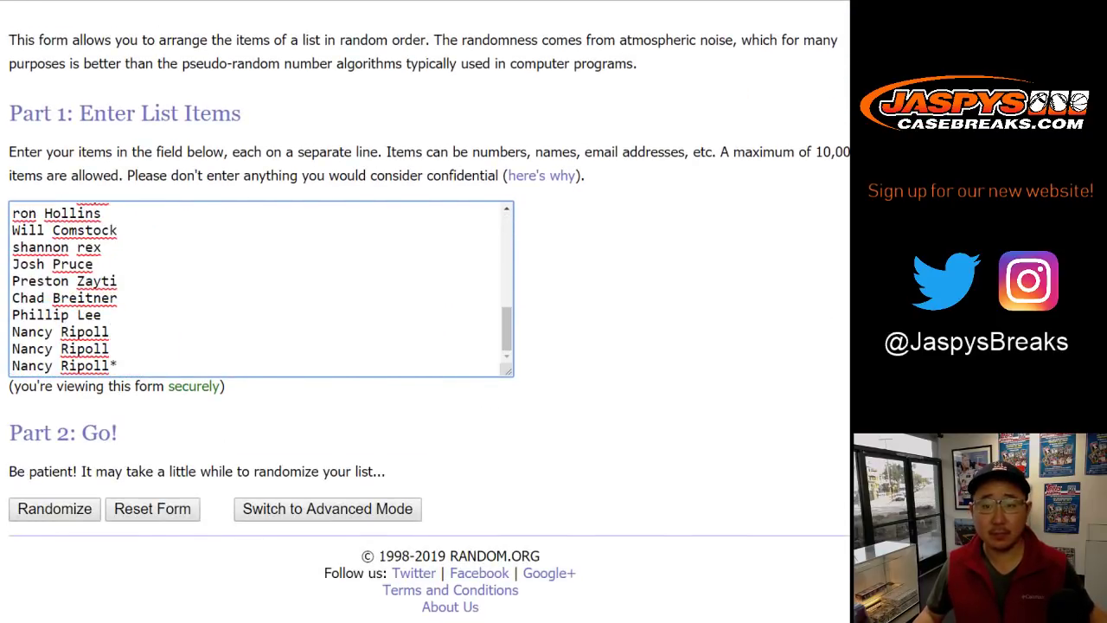
{"action": "key", "text": "ctrl+Tab"}
{"action": "scroll", "coordinate": [424, 312], "scroll_direction": "down", "scroll_amount": 3}
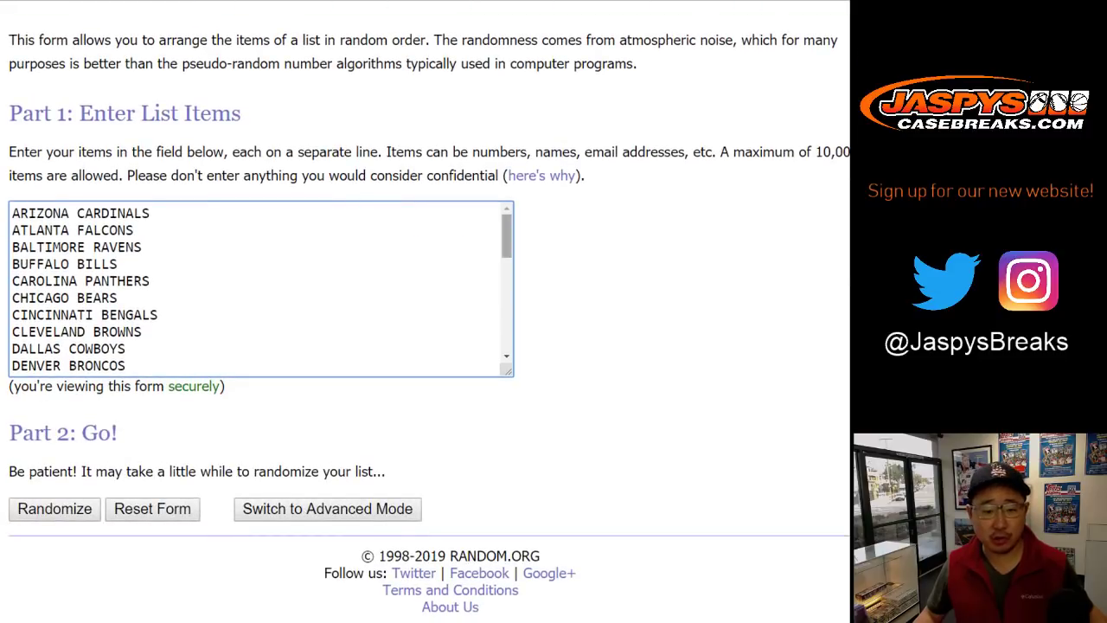
{"action": "scroll", "coordinate": [259, 285], "scroll_direction": "down", "scroll_amount": 7}
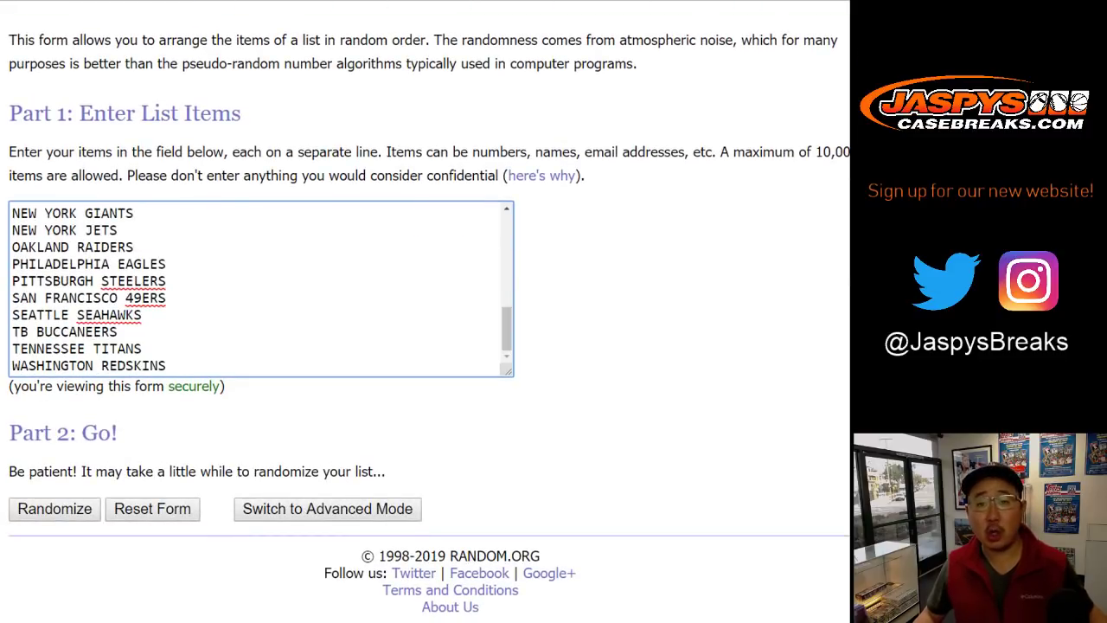
Step: Roll two virtual dice in the Dice Roller
{"action": "key", "text": "ctrl+Tab"}
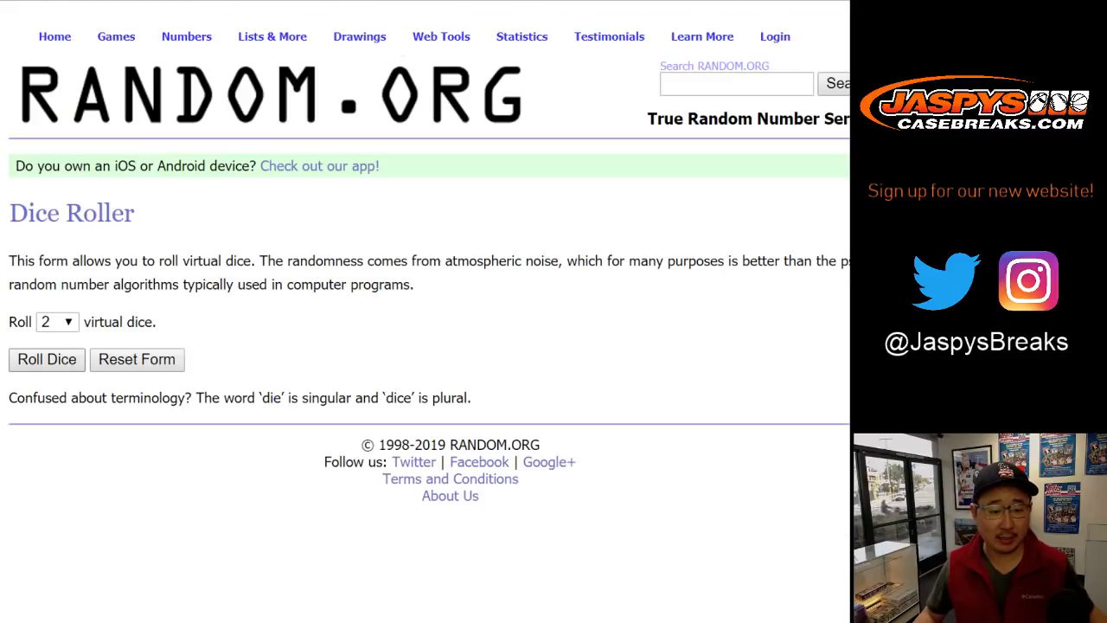
{"action": "left_click", "coordinate": [47, 360]}
Step: Randomize the list of participant names nine times
{"action": "key", "text": "ctrl+shift+Tab"}
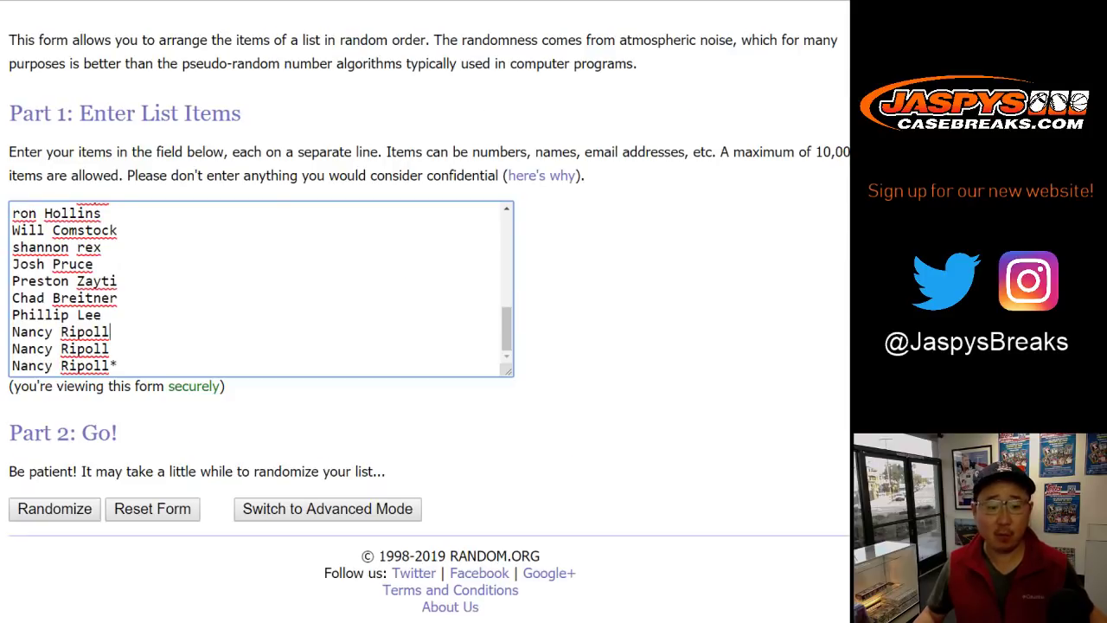
{"action": "key", "text": "Tab"}
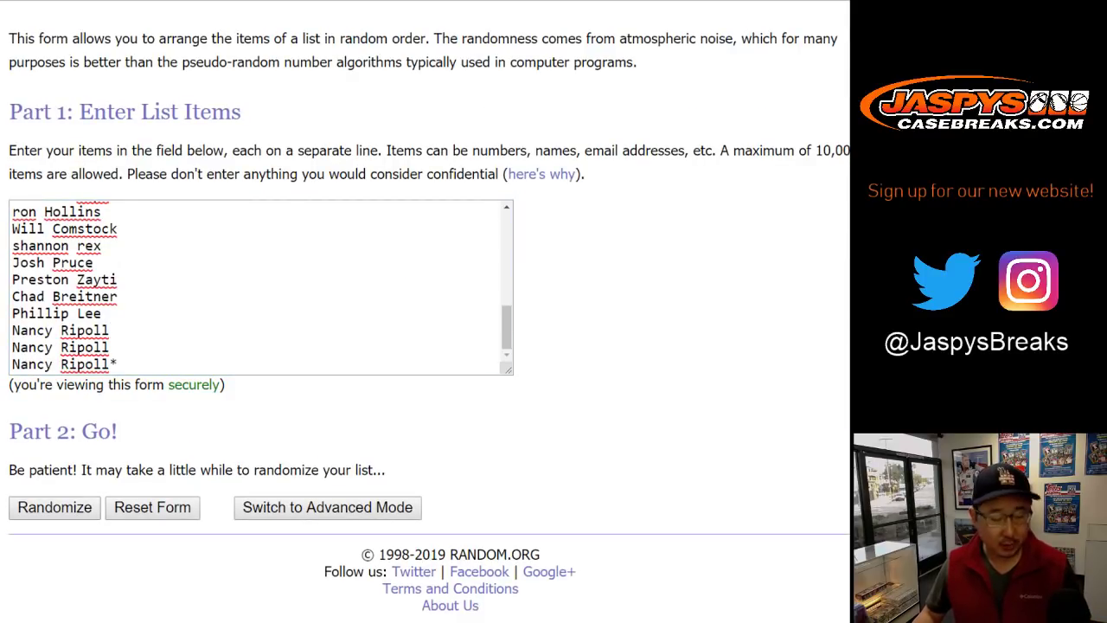
{"action": "key", "text": "Return"}
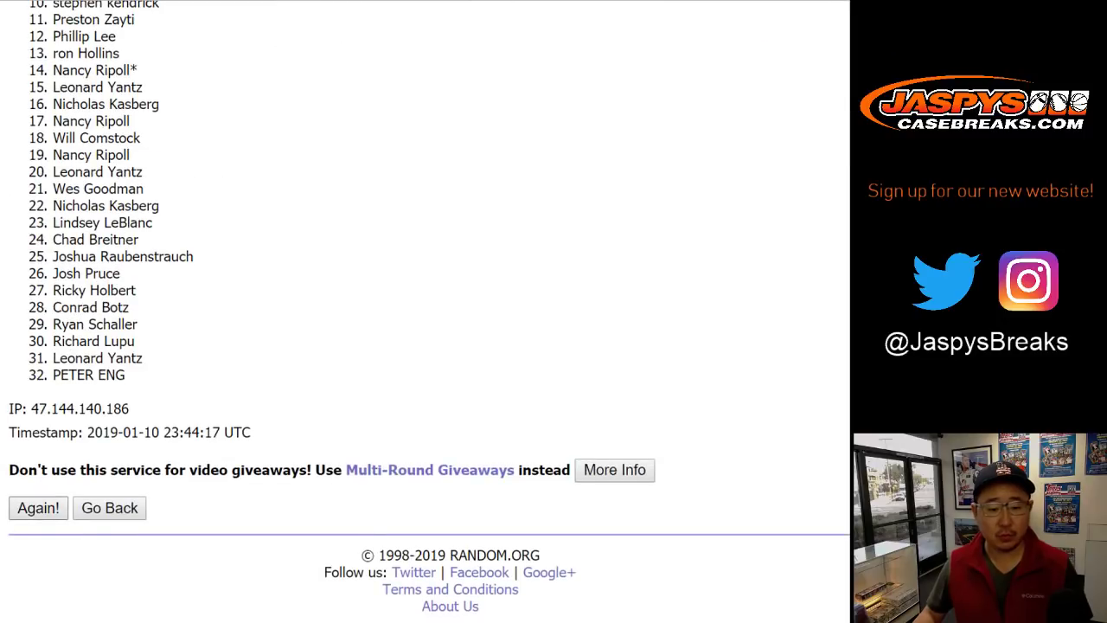
{"action": "key", "text": "Return"}
{"action": "key", "text": "Return"}
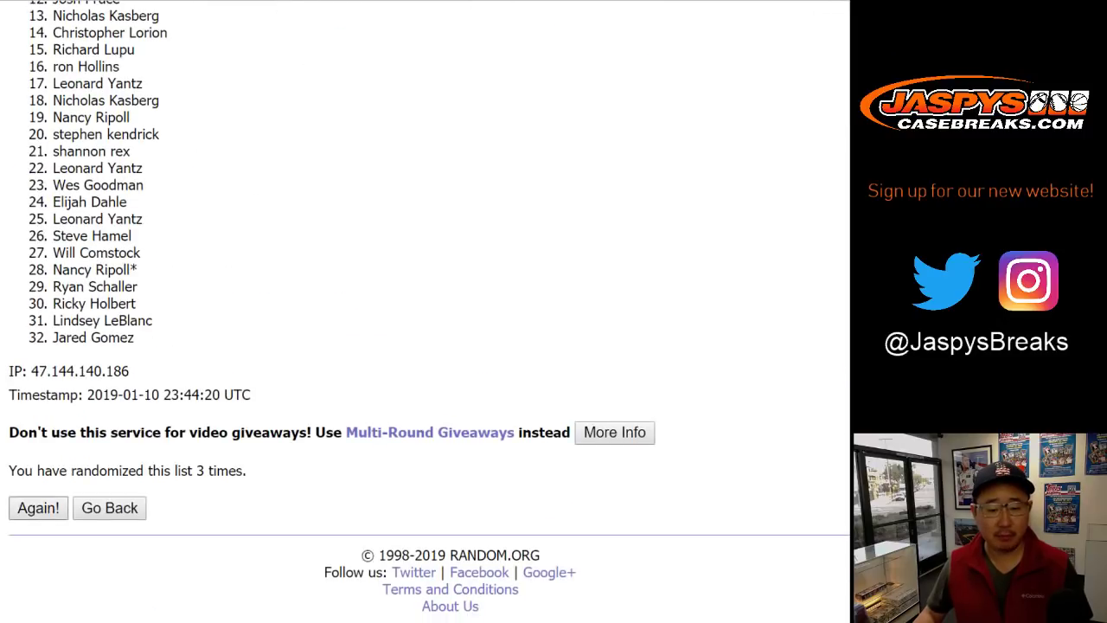
{"action": "key", "text": "Return"}
{"action": "key", "text": "Return"}
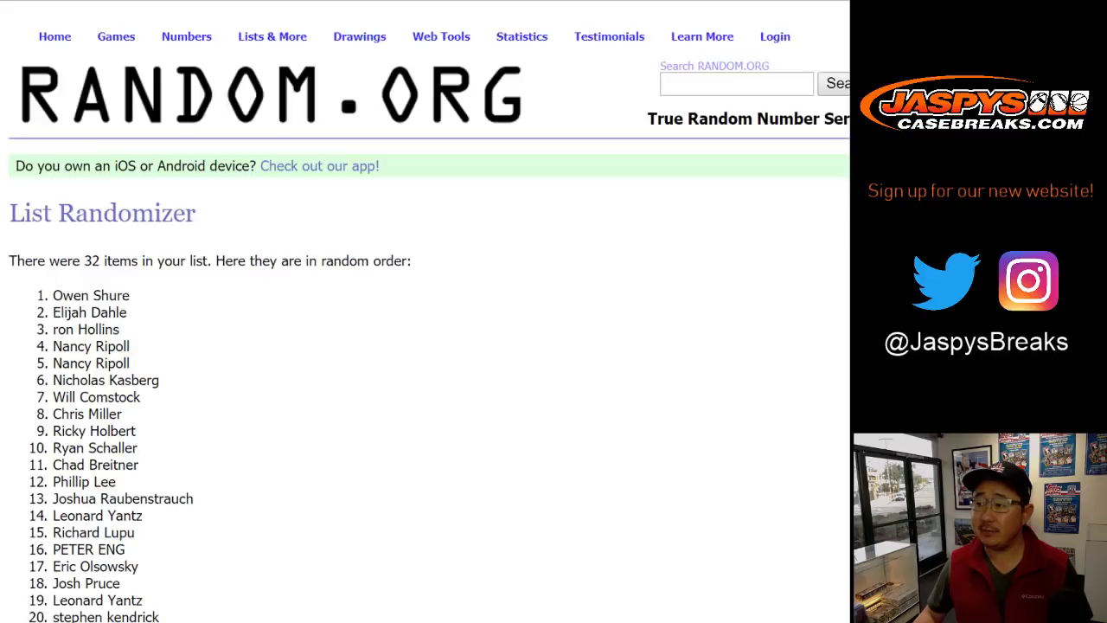
{"action": "key", "text": "Return"}
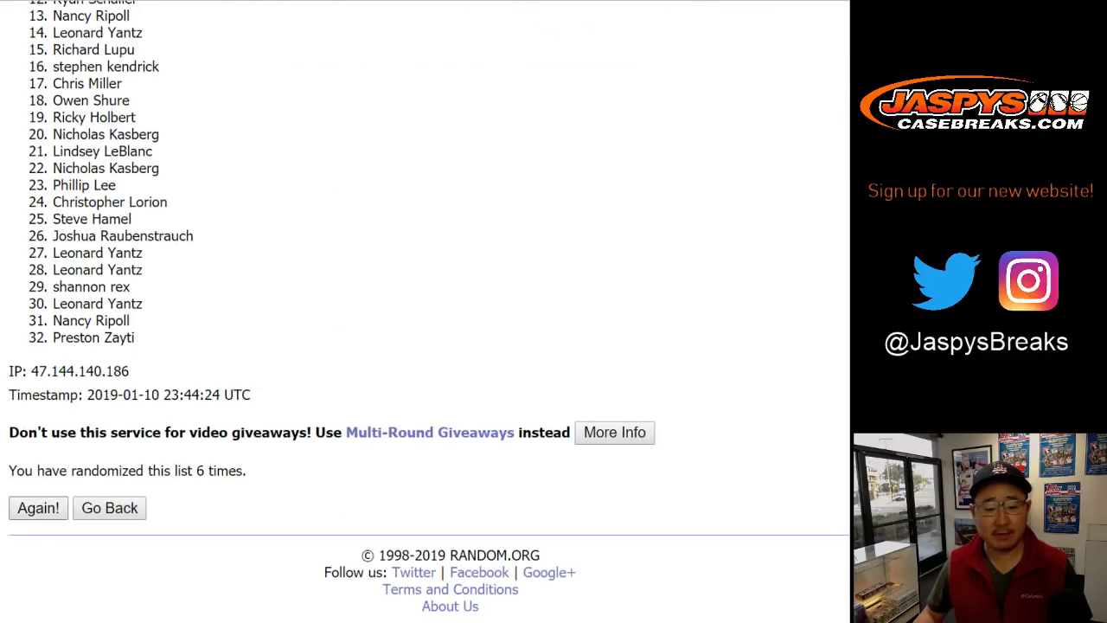
{"action": "key", "text": "Return"}
{"action": "key", "text": "Return"}
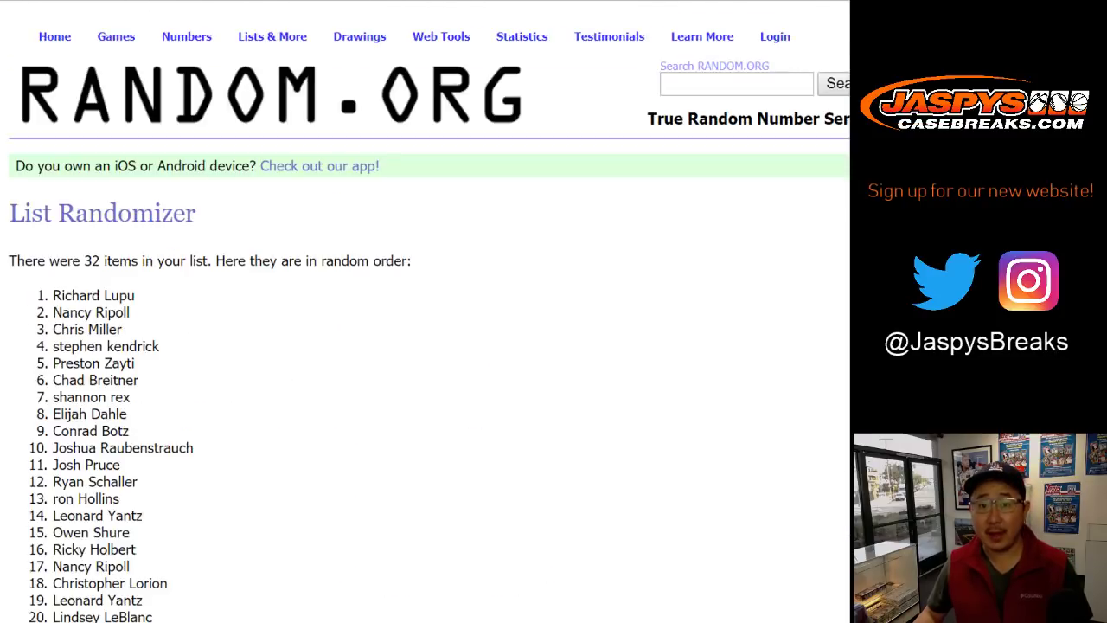
{"action": "key", "text": "Return"}
{"action": "scroll", "coordinate": [423, 316], "scroll_direction": "down", "scroll_amount": 6}
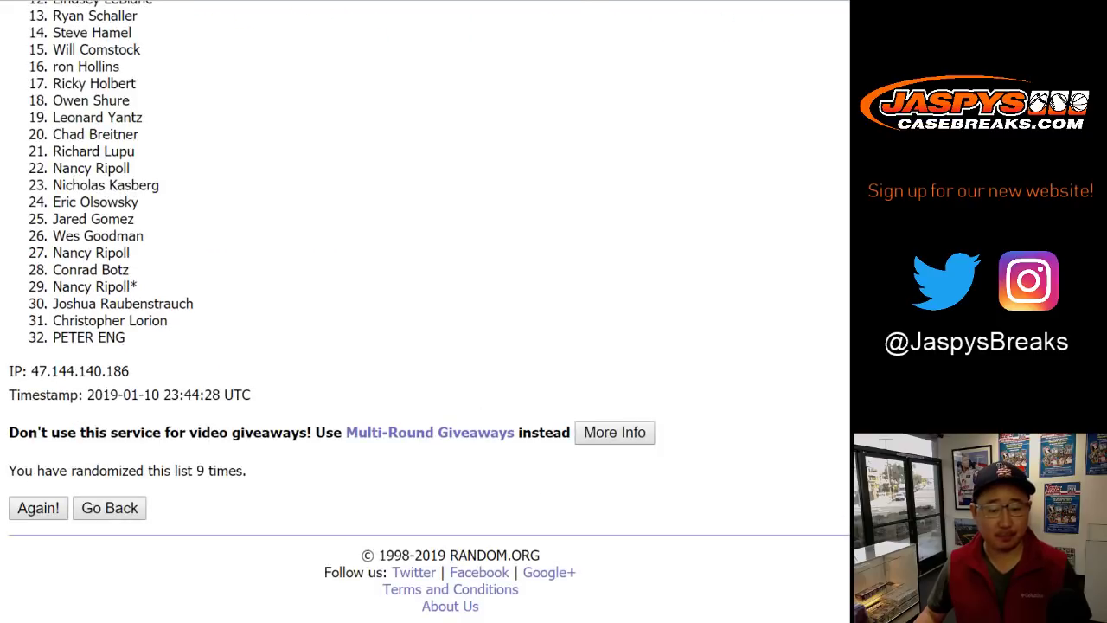
Step: Copy the complete randomized list of participant names into column A of the Google Sheets spreadsheet, starting at A1
{"action": "scroll", "coordinate": [424, 316], "scroll_direction": "up", "scroll_amount": 6}
{"action": "left_click_drag", "start_coordinate": [53, 295], "coordinate": [126, 337]}
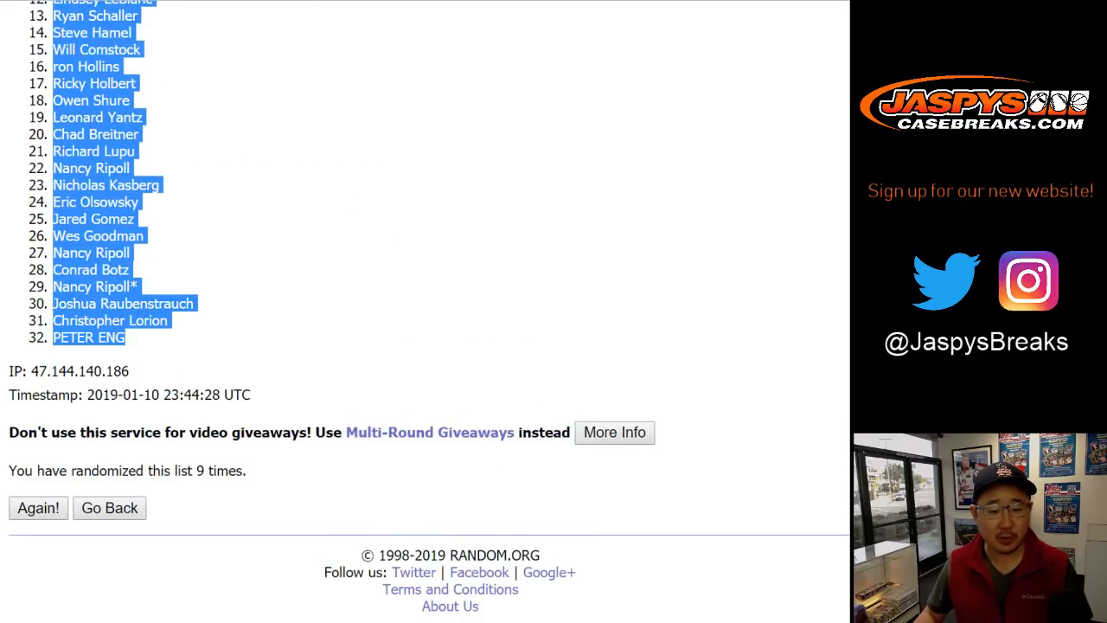
{"action": "key", "text": "ctrl+Tab"}
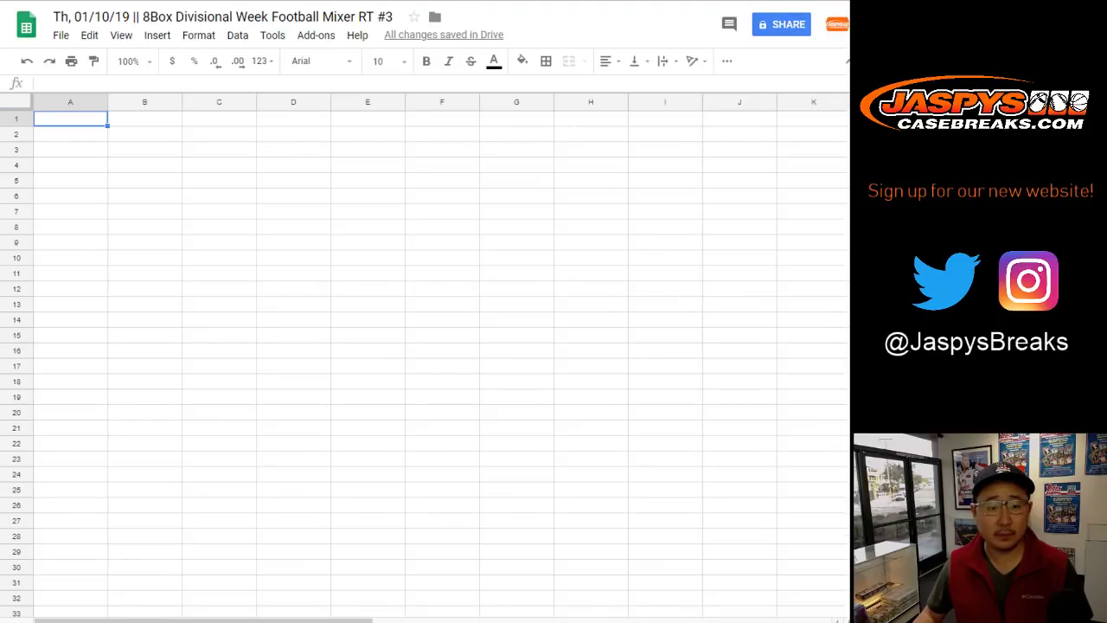
{"action": "right_click", "coordinate": [76, 117]}
{"action": "left_click", "coordinate": [113, 168]}
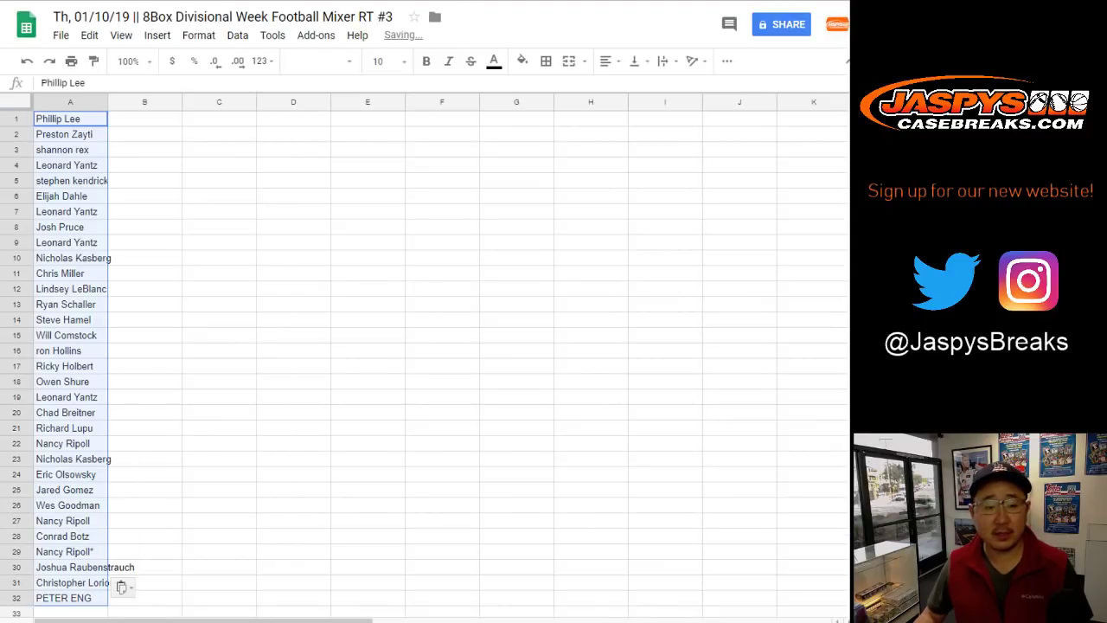
Step: Check the dice roll and randomize the list of football teams on RANDOM.ORG nine times
{"action": "key", "text": "ctrl+Tab"}
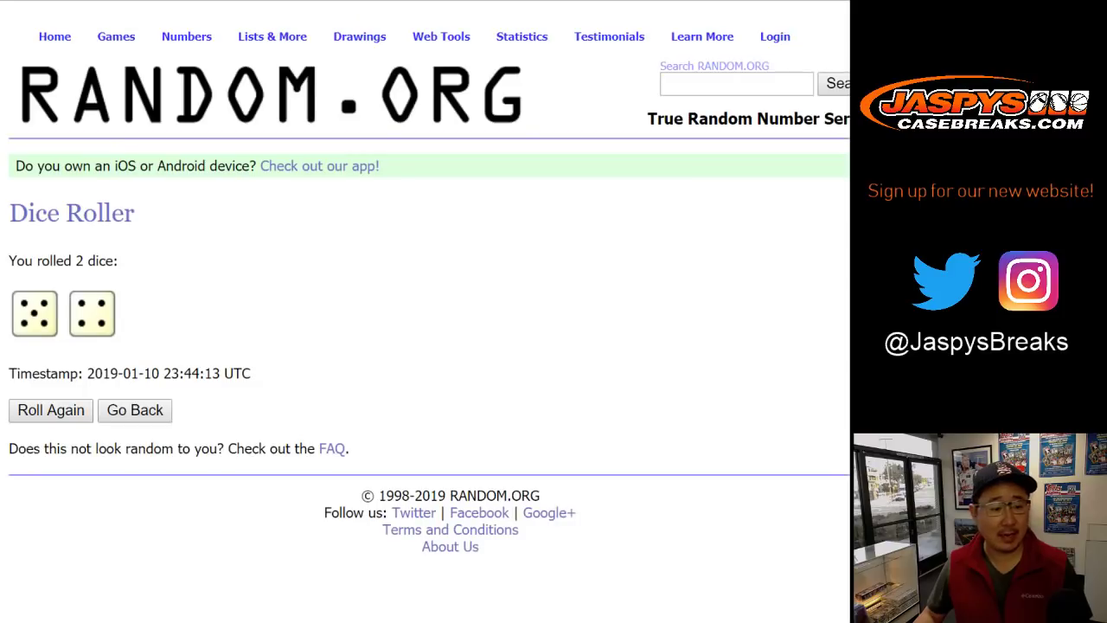
{"action": "key", "text": "ctrl+Tab"}
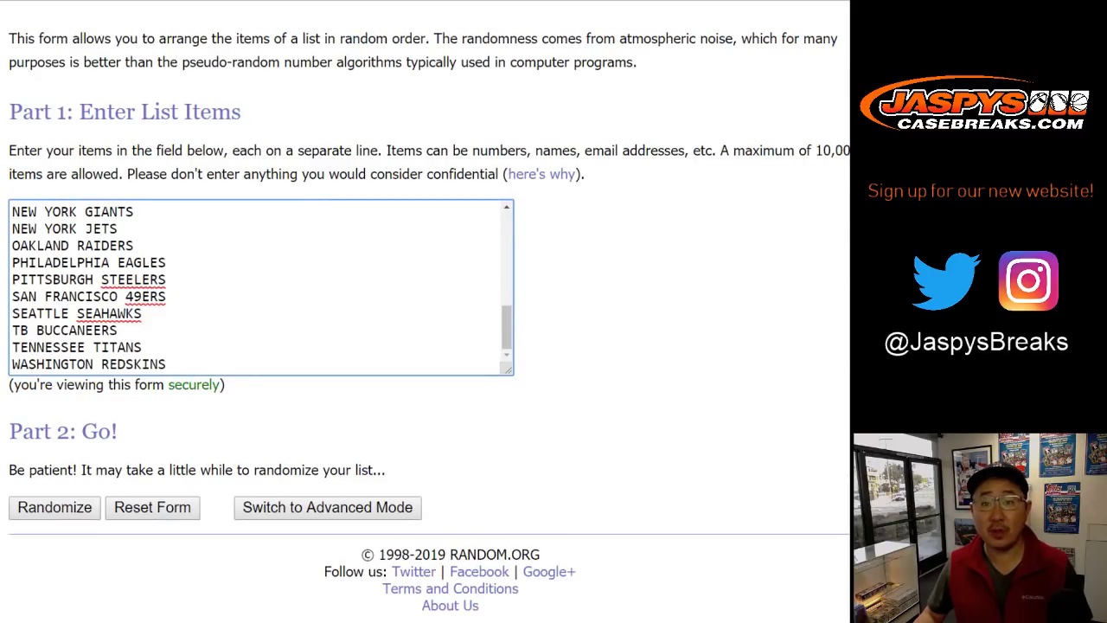
{"action": "left_click", "coordinate": [54, 506]}
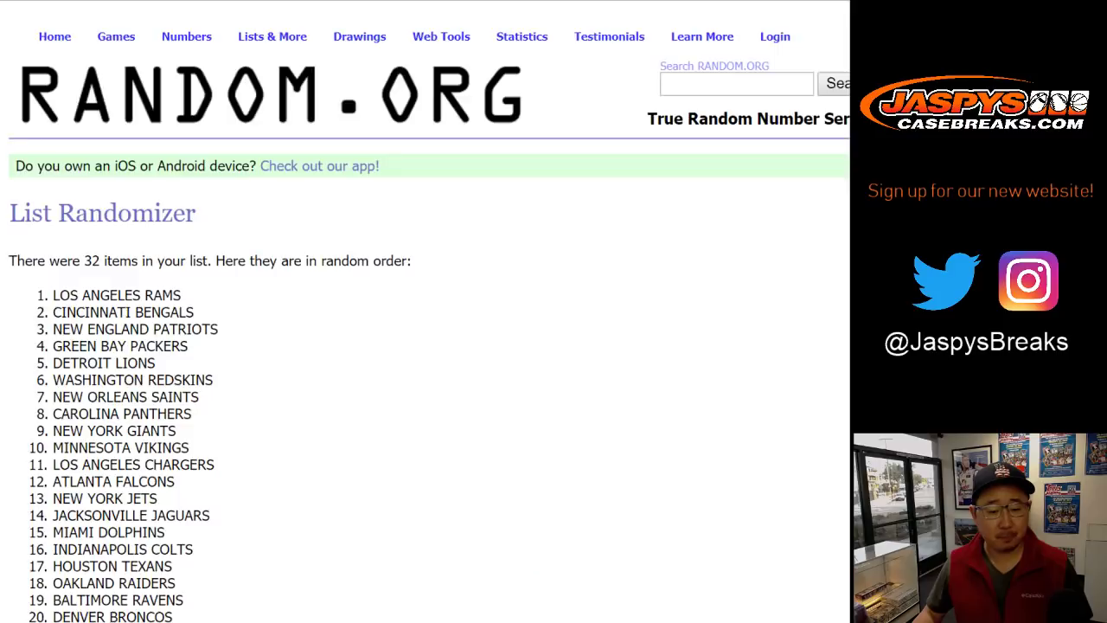
{"action": "scroll", "coordinate": [424, 259], "scroll_direction": "down", "scroll_amount": 5}
{"action": "left_click", "coordinate": [38, 507]}
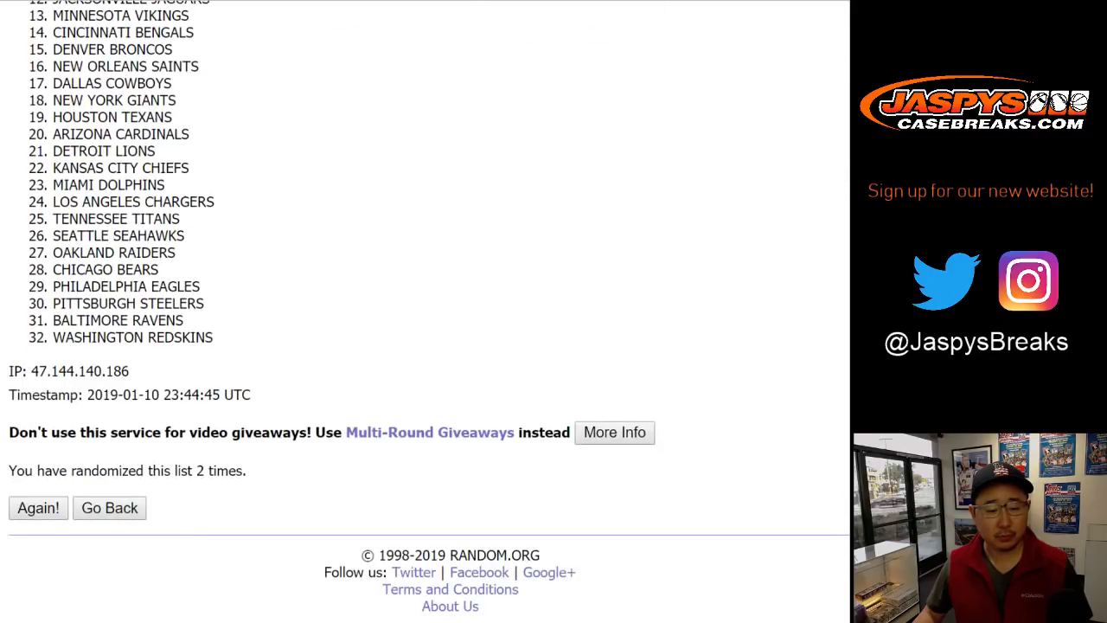
{"action": "left_click", "coordinate": [38, 507]}
{"action": "scroll", "coordinate": [424, 259], "scroll_direction": "down", "scroll_amount": 5}
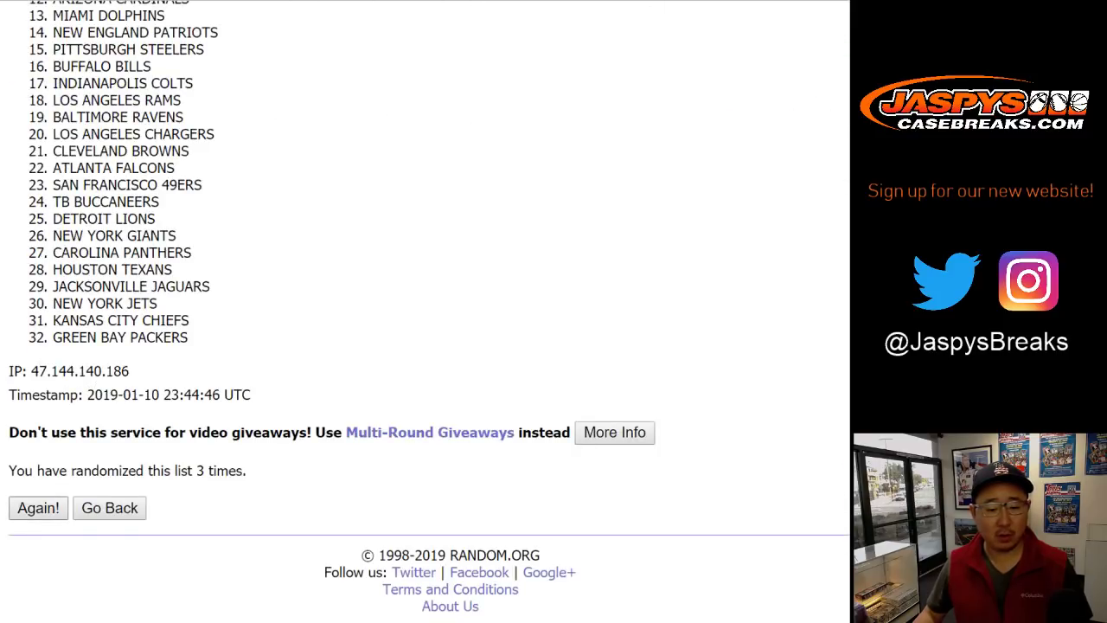
{"action": "left_click", "coordinate": [38, 508]}
{"action": "left_click", "coordinate": [38, 508]}
{"action": "scroll", "coordinate": [424, 259], "scroll_direction": "down", "scroll_amount": 5}
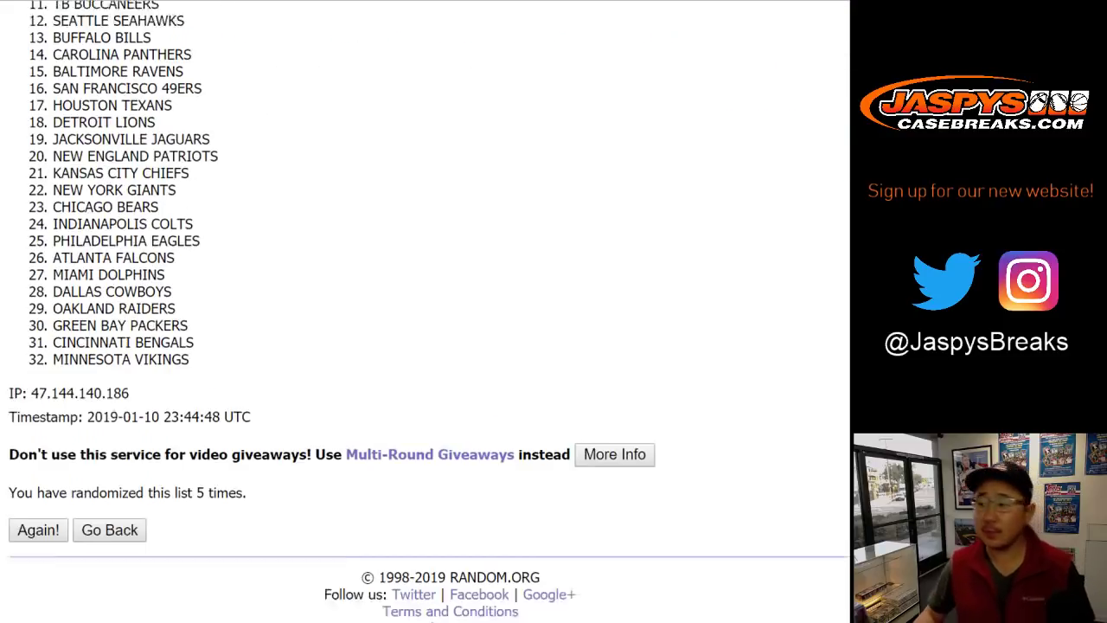
{"action": "left_click", "coordinate": [38, 508]}
{"action": "scroll", "coordinate": [424, 260], "scroll_direction": "down", "scroll_amount": 1}
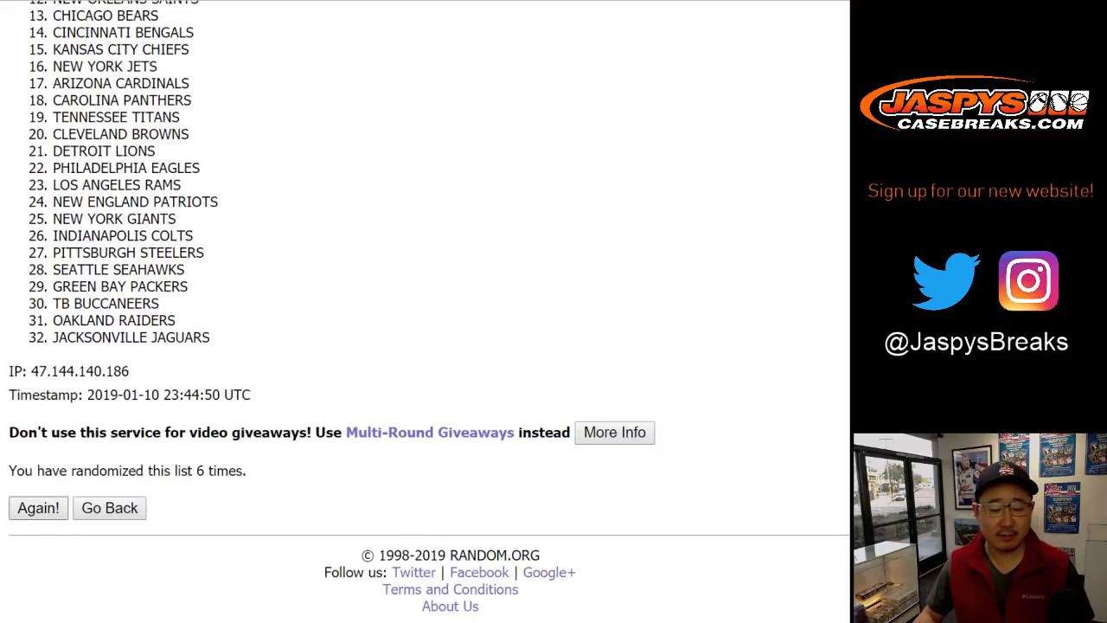
{"action": "left_click", "coordinate": [38, 508]}
{"action": "scroll", "coordinate": [423, 311], "scroll_direction": "down", "scroll_amount": 5}
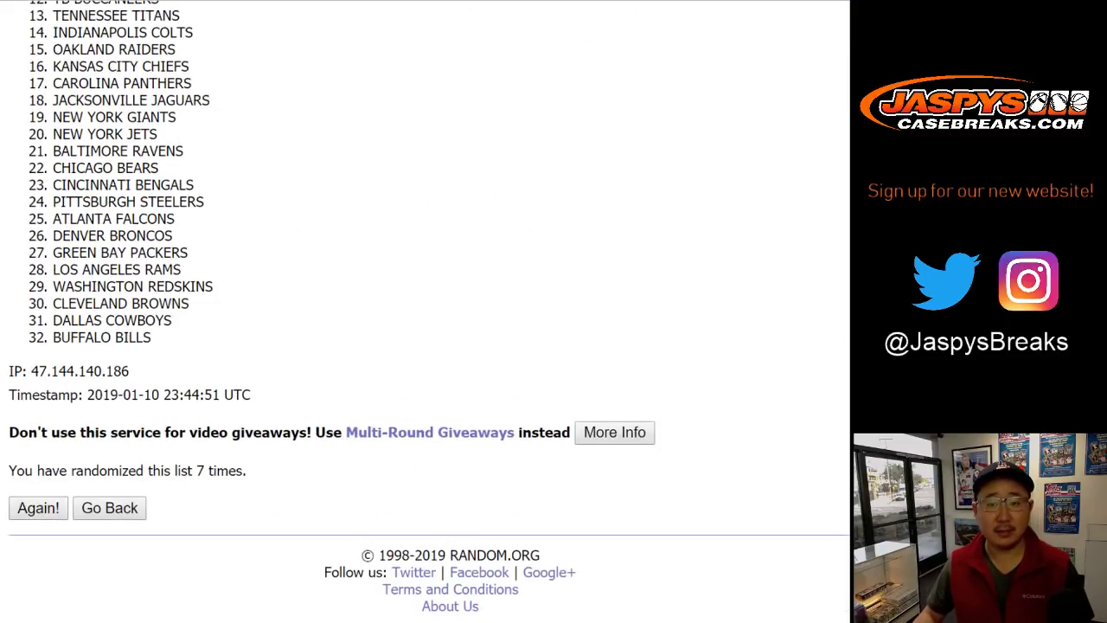
{"action": "left_click", "coordinate": [38, 507]}
{"action": "key", "text": "ctrl+shift+Tab"}
{"action": "key", "text": "ctrl+Tab"}
{"action": "scroll", "coordinate": [424, 312], "scroll_direction": "down", "scroll_amount": 5}
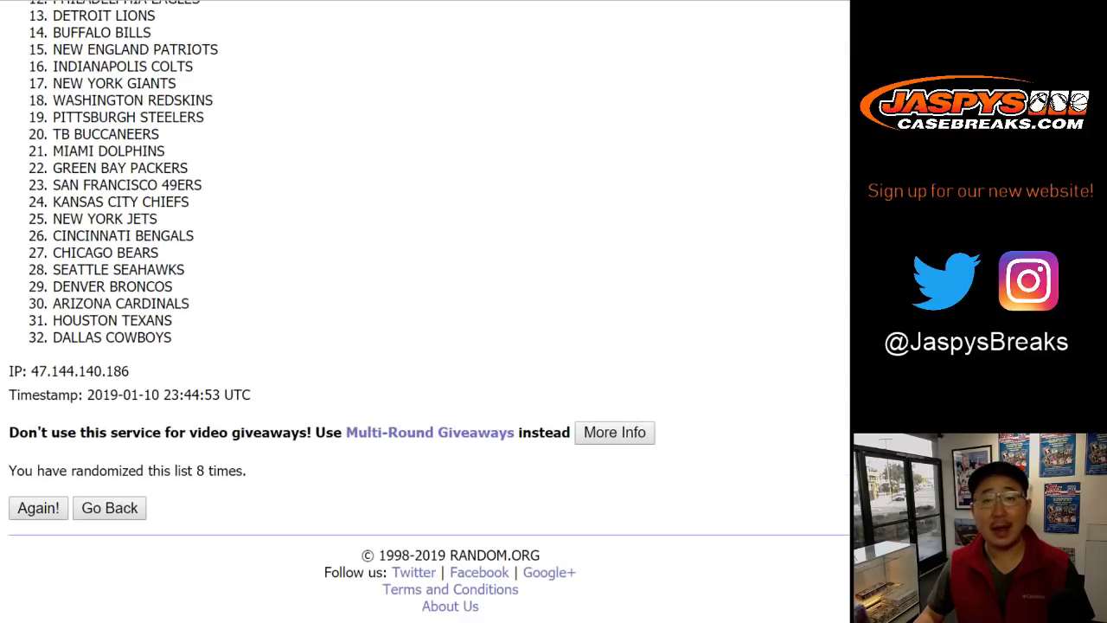
{"action": "left_click_drag", "start_coordinate": [248, 471], "coordinate": [173, 472]}
{"action": "left_click", "coordinate": [173, 472]}
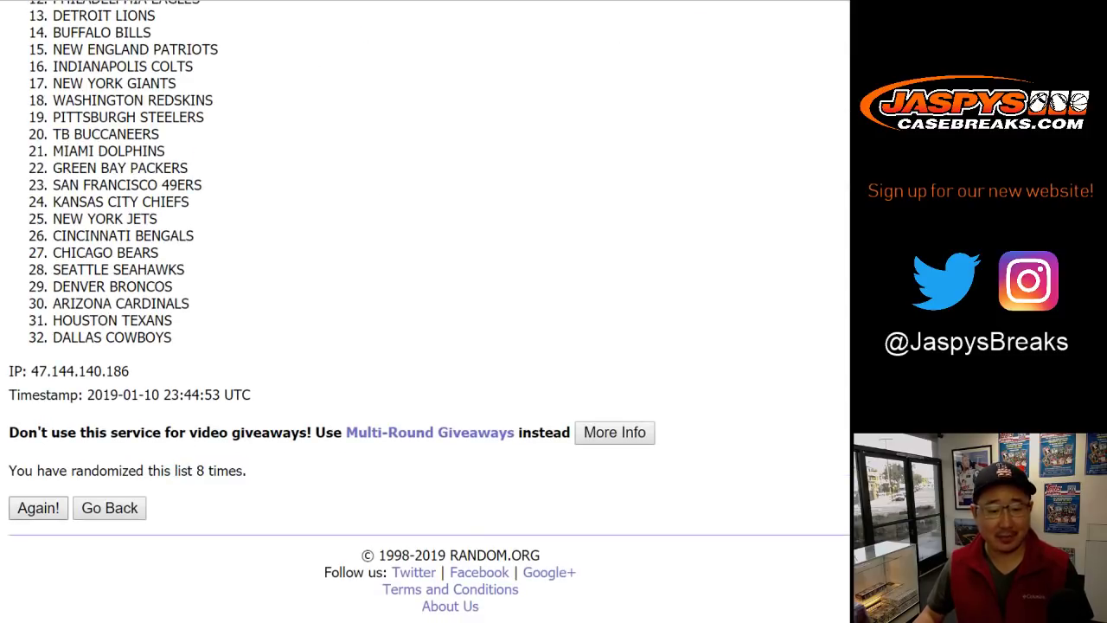
{"action": "scroll", "coordinate": [424, 311], "scroll_direction": "down", "scroll_amount": 5}
Step: Copy the complete randomized list of teams into column B of the Google Sheets spreadsheet, starting at B1
{"action": "scroll", "coordinate": [424, 311], "scroll_direction": "up", "scroll_amount": 5}
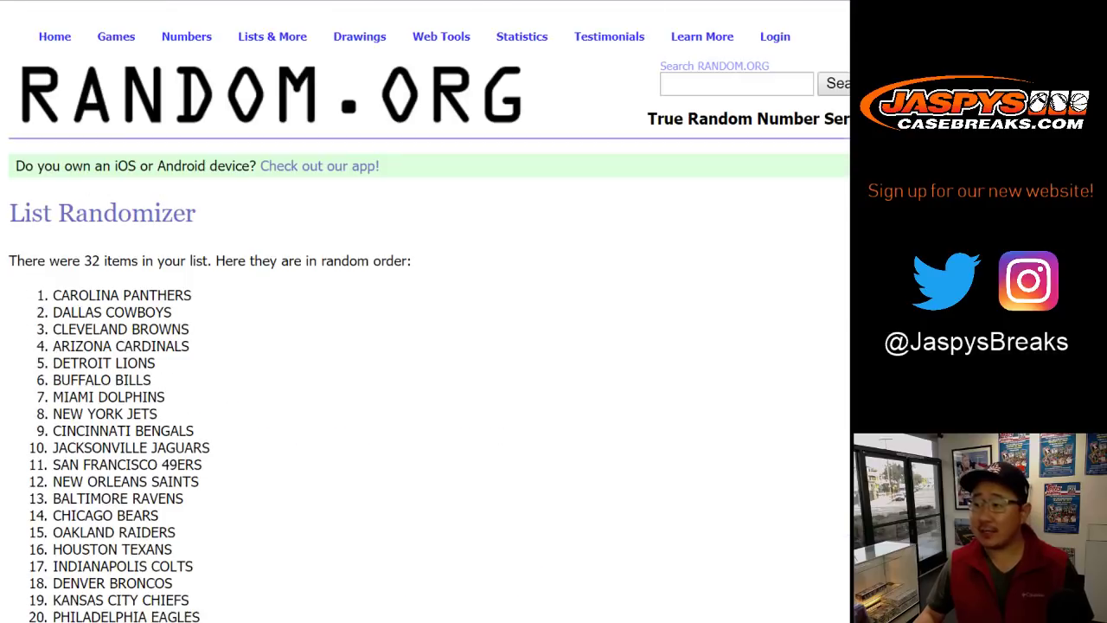
{"action": "left_click_drag", "start_coordinate": [52, 295], "coordinate": [184, 337]}
{"action": "key", "text": "ctrl+c"}
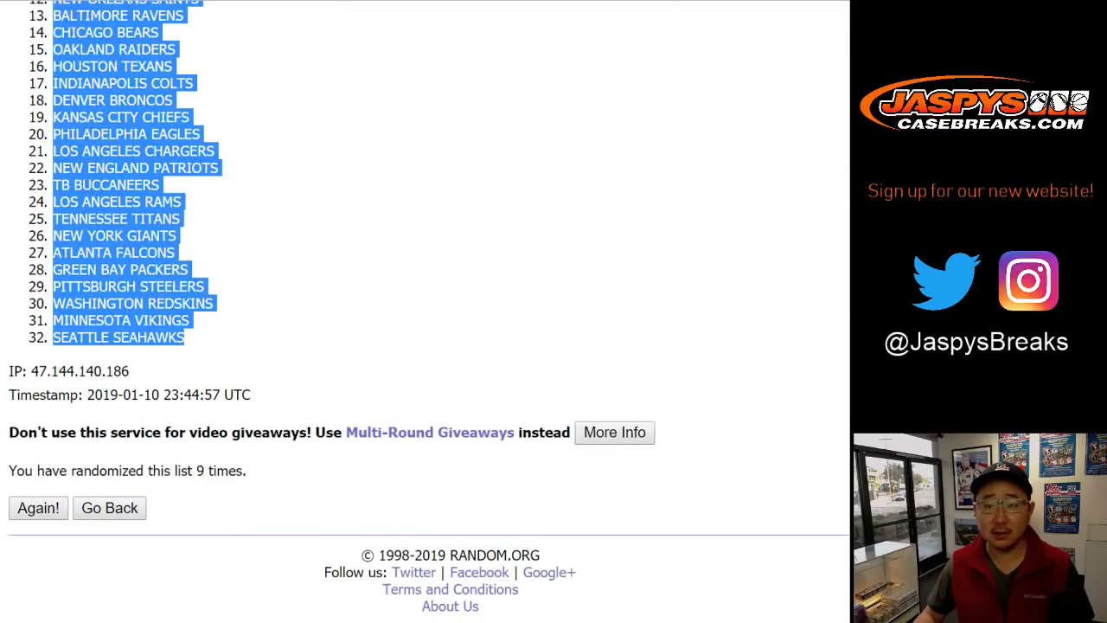
{"action": "key", "text": "ctrl+Tab"}
{"action": "right_click", "coordinate": [156, 114]}
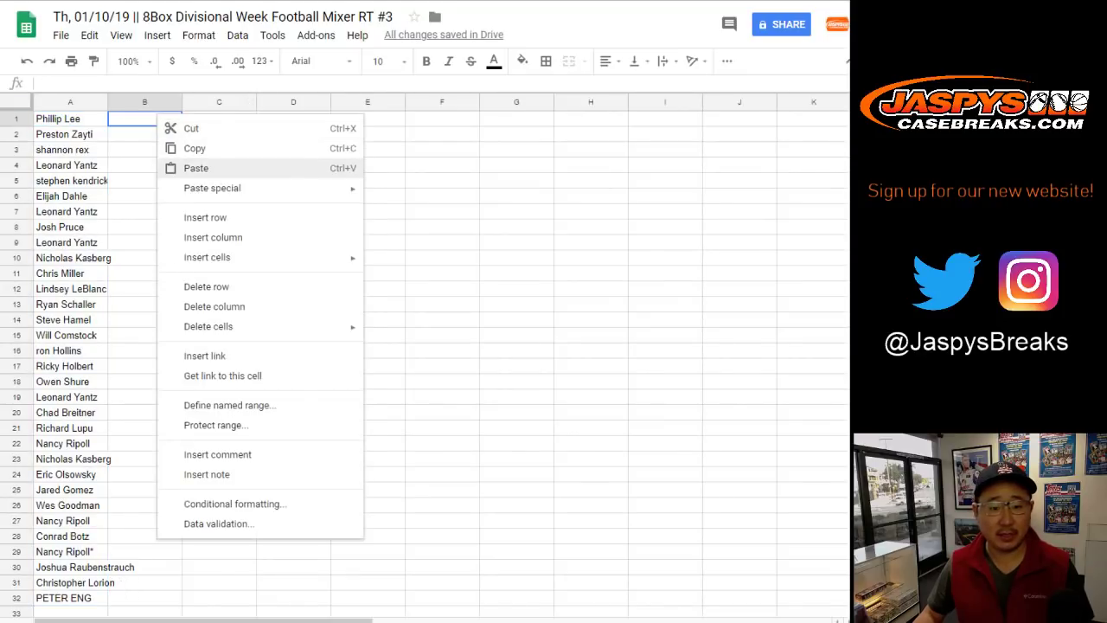
{"action": "left_click", "coordinate": [195, 168]}
Step: Format the whole sheet in Helvetica Neue at font size 13
{"action": "left_click", "coordinate": [15, 102]}
{"action": "left_click", "coordinate": [319, 61]}
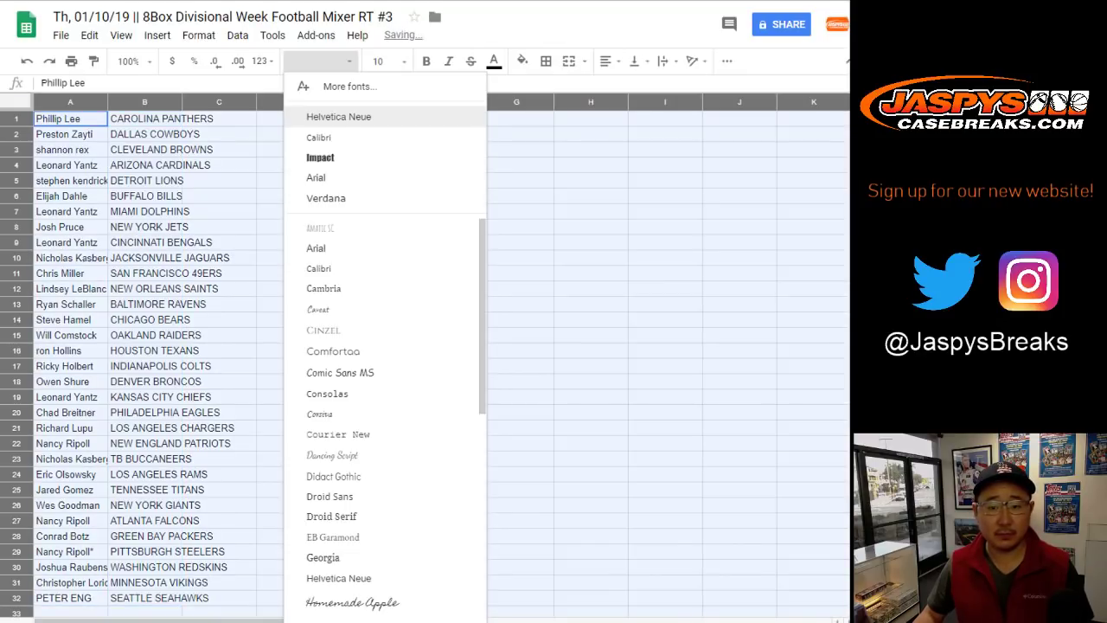
{"action": "left_click", "coordinate": [338, 115]}
{"action": "left_click", "coordinate": [383, 60]}
{"action": "type", "text": "13"}
{"action": "key", "text": "Return"}
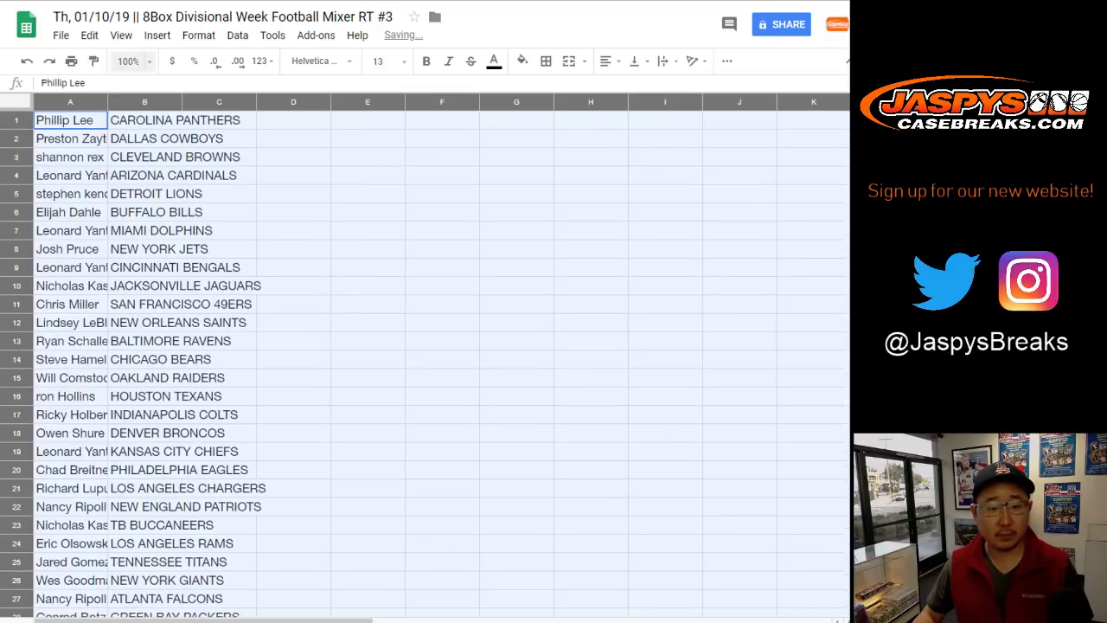
Step: Zoom the sheet to 150% and widen columns A and B to fit their contents
{"action": "left_click", "coordinate": [128, 60]}
{"action": "left_click", "coordinate": [134, 186]}
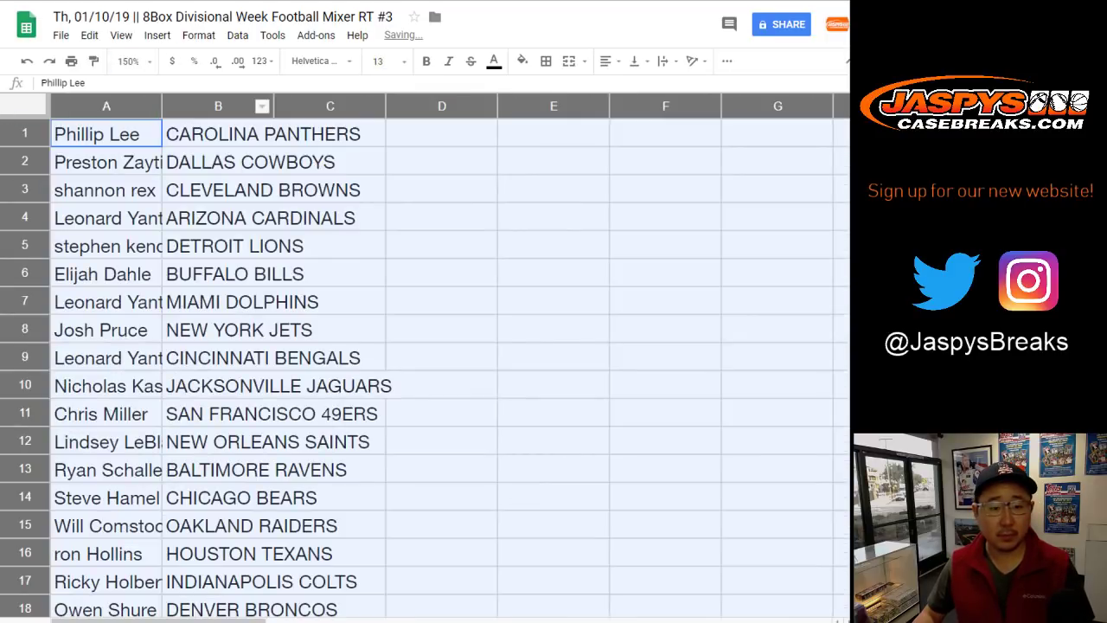
Step: Go through the participant and team pairings row by row, highlighting them in turn from row 2 to row 32
{"action": "left_click", "coordinate": [25, 162]}
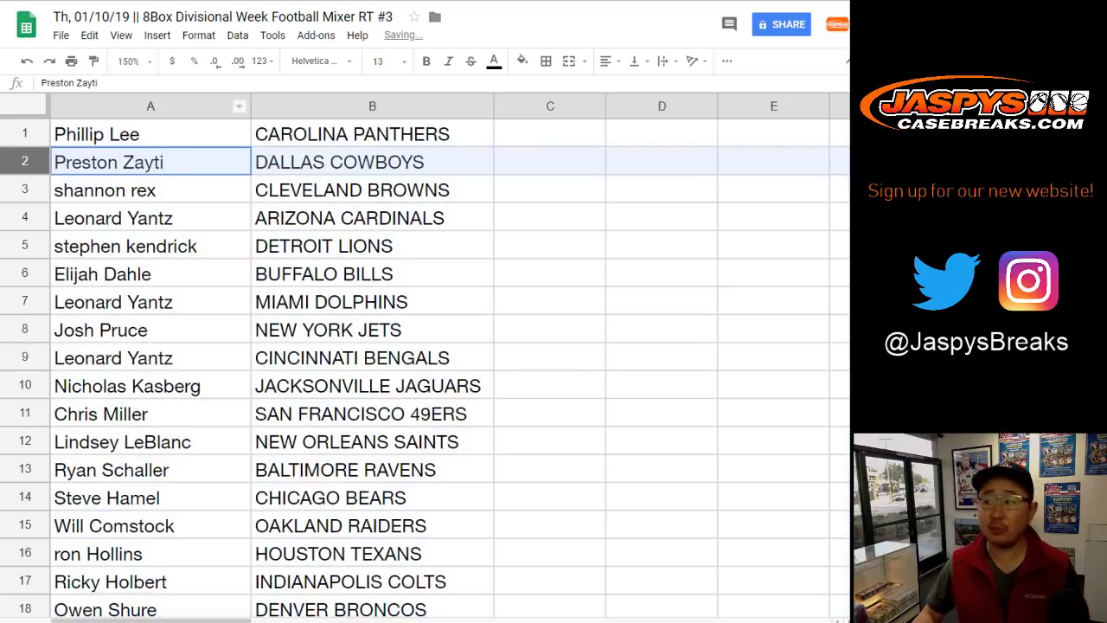
{"action": "left_click", "coordinate": [24, 189]}
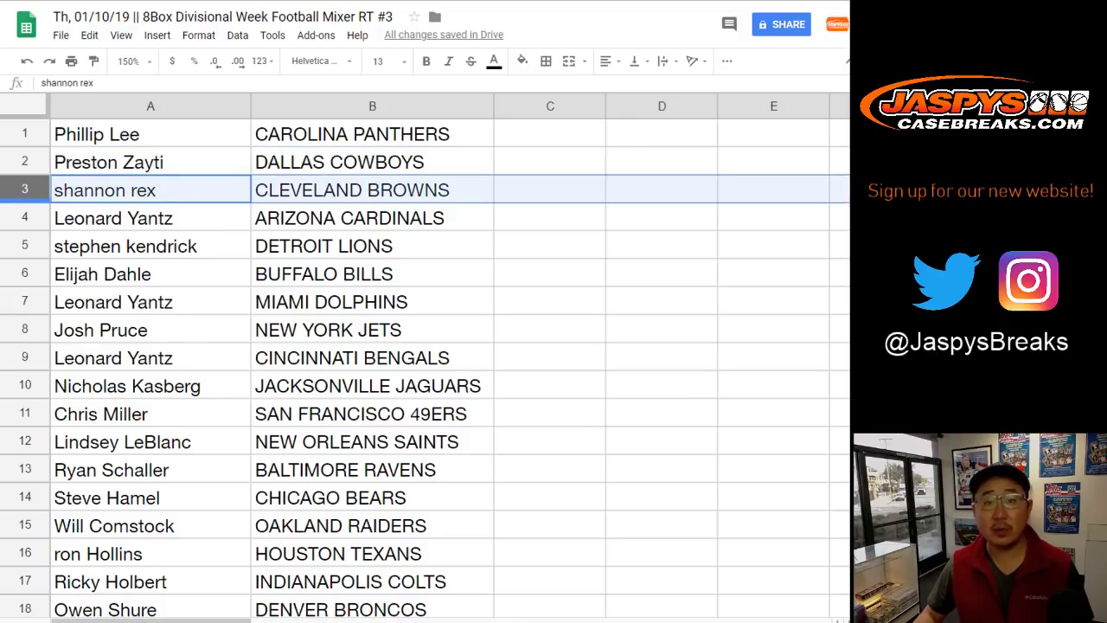
{"action": "left_click", "coordinate": [24, 218]}
{"action": "left_click", "coordinate": [24, 246]}
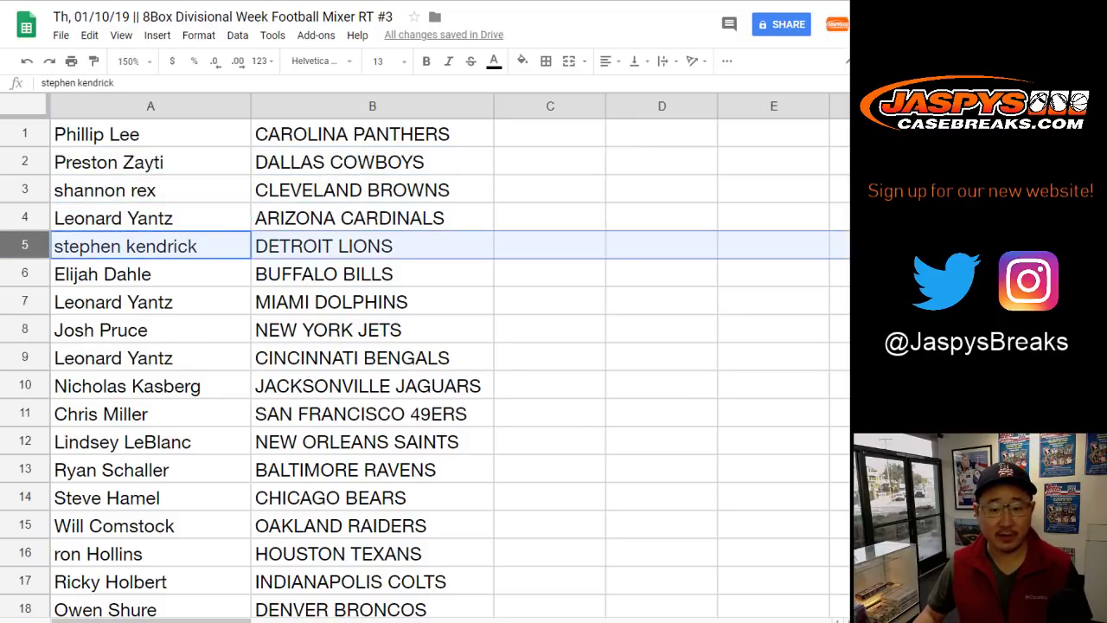
{"action": "left_click", "coordinate": [24, 275]}
{"action": "left_click", "coordinate": [24, 302]}
{"action": "scroll", "coordinate": [24, 301], "scroll_direction": "down", "scroll_amount": 2}
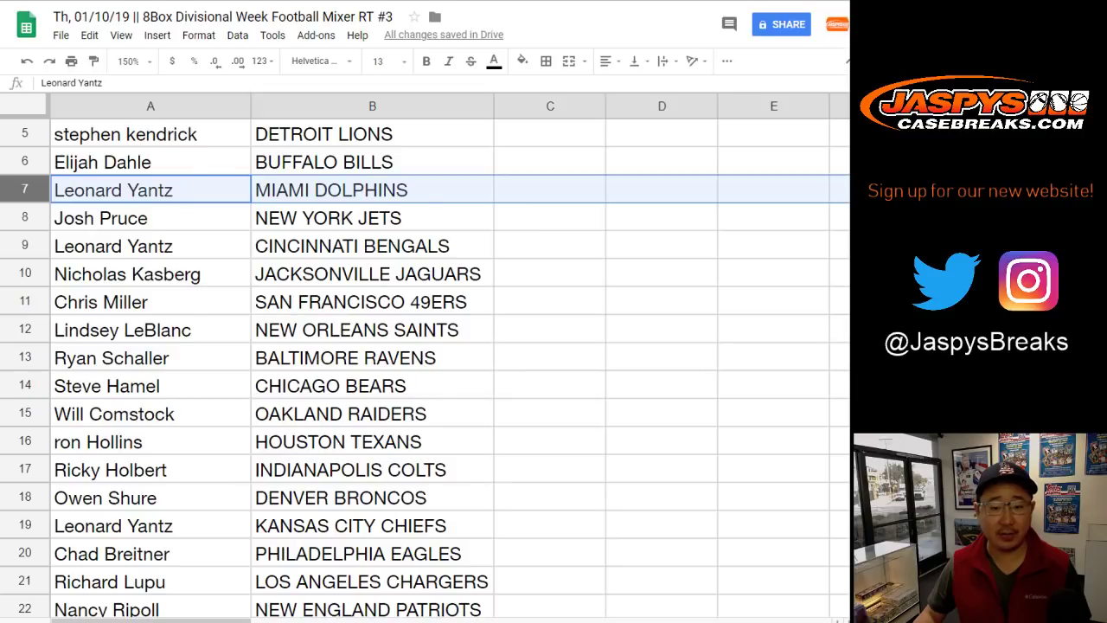
{"action": "left_click", "coordinate": [24, 218]}
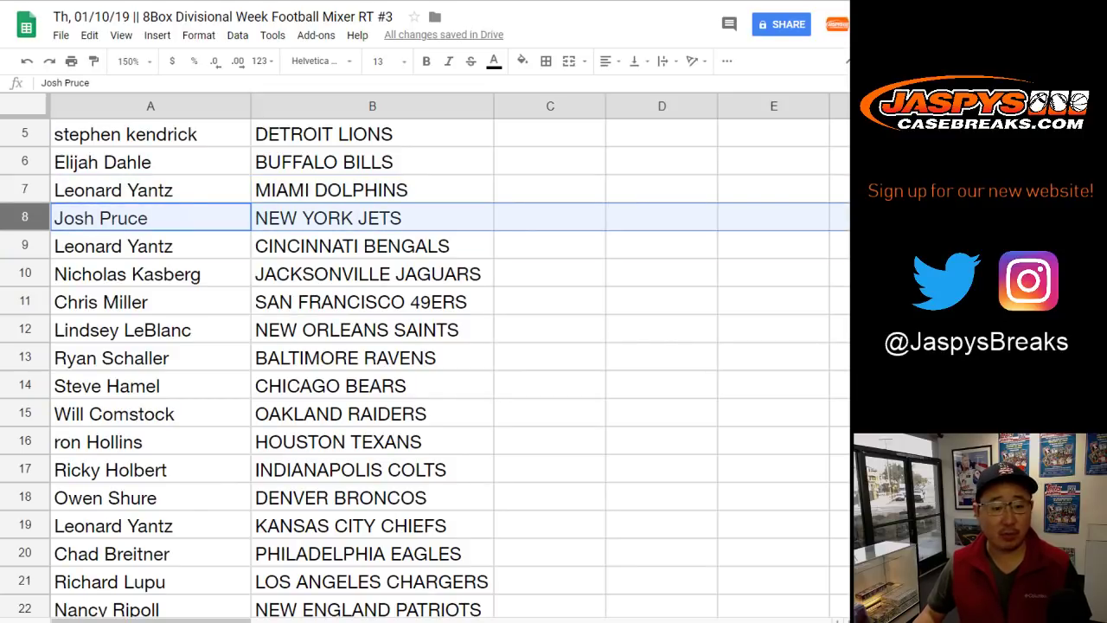
{"action": "left_click", "coordinate": [24, 274]}
{"action": "left_click", "coordinate": [24, 302]}
{"action": "left_click", "coordinate": [24, 330]}
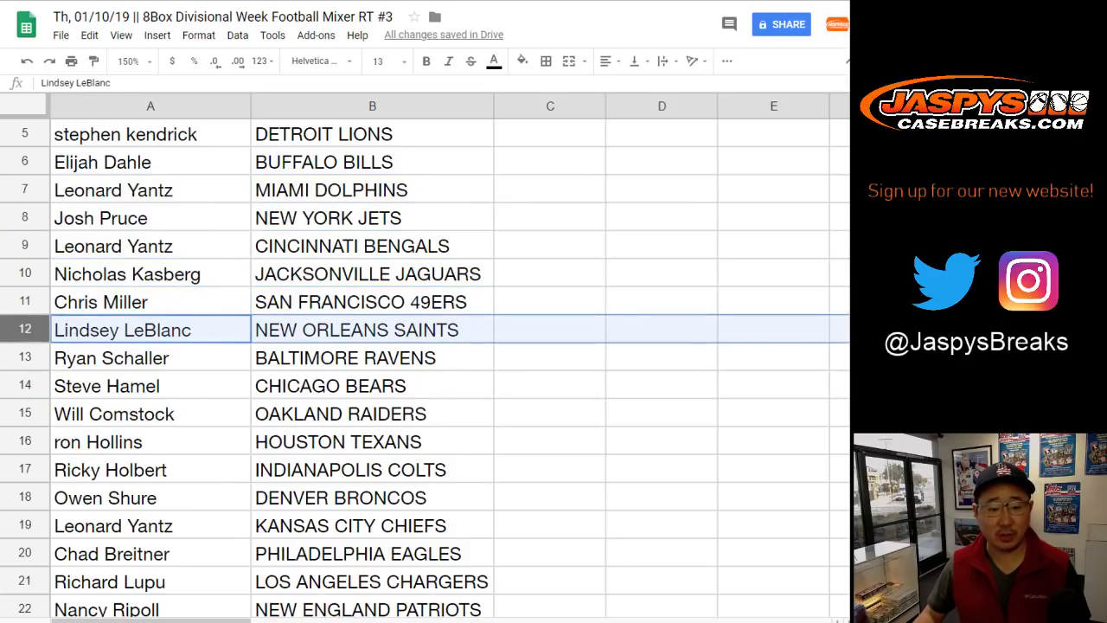
{"action": "left_click", "coordinate": [24, 357]}
{"action": "scroll", "coordinate": [24, 357], "scroll_direction": "down", "scroll_amount": 1}
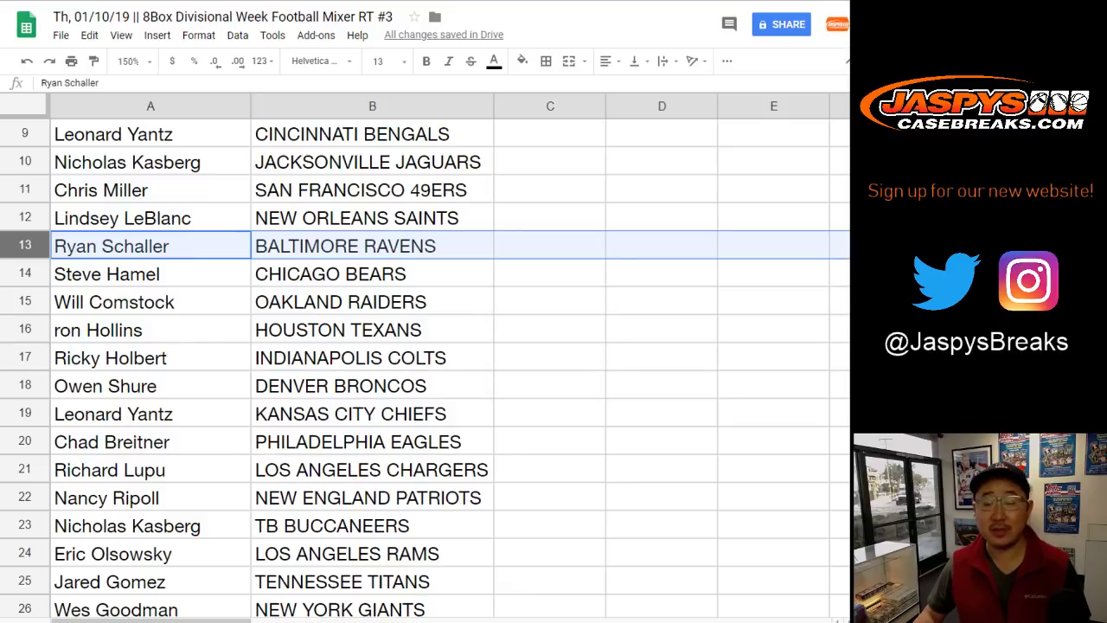
{"action": "left_click", "coordinate": [24, 273]}
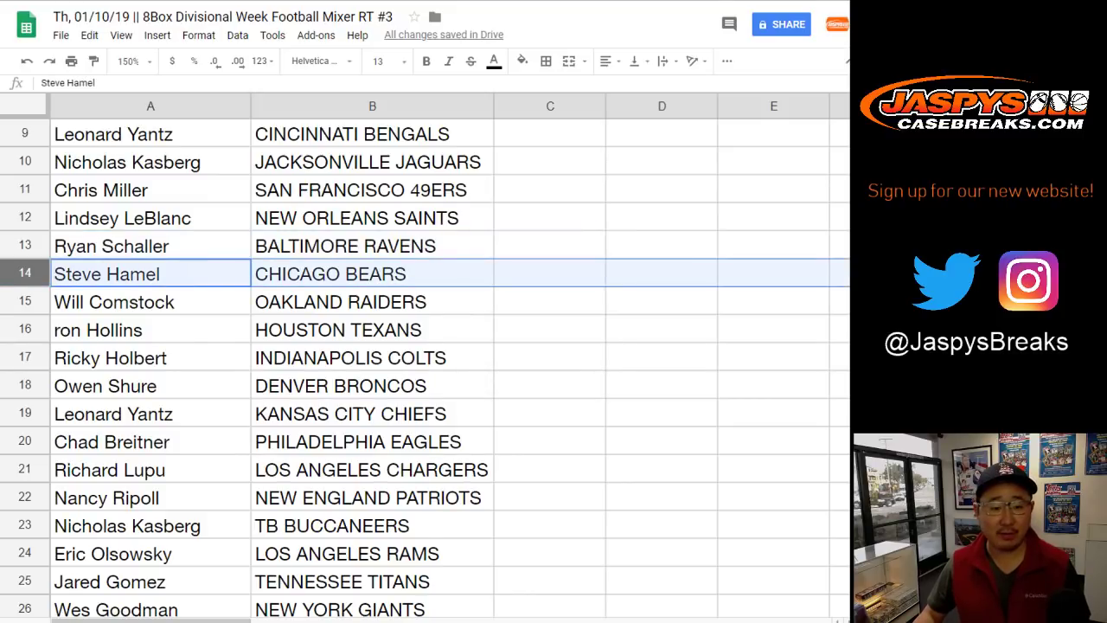
{"action": "left_click", "coordinate": [24, 301]}
{"action": "left_click", "coordinate": [24, 329]}
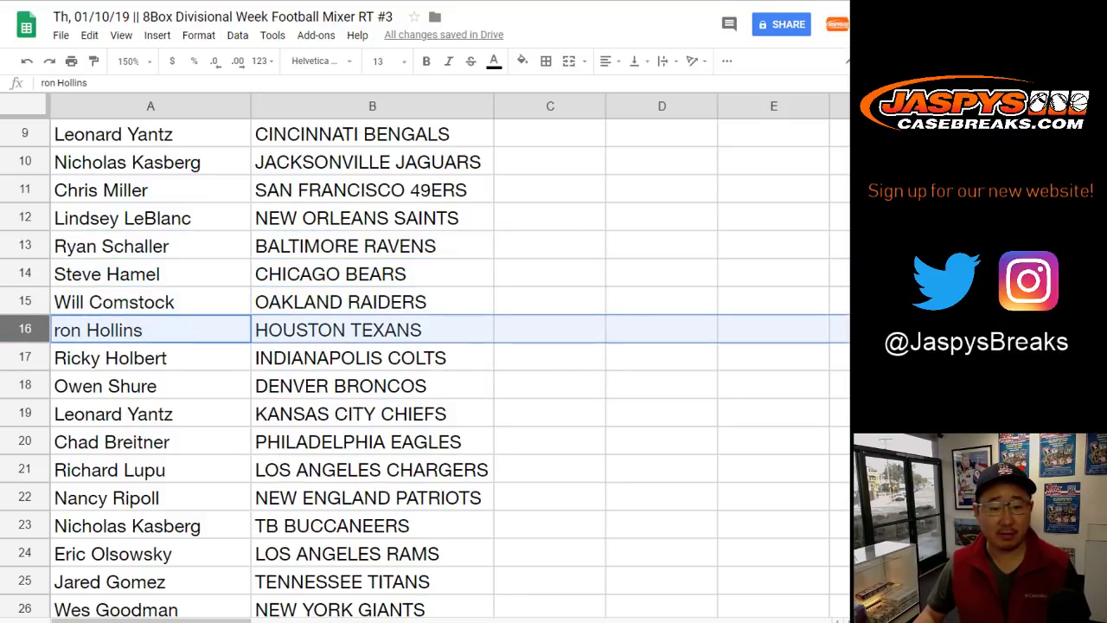
{"action": "scroll", "coordinate": [425, 371], "scroll_direction": "down", "scroll_amount": 2}
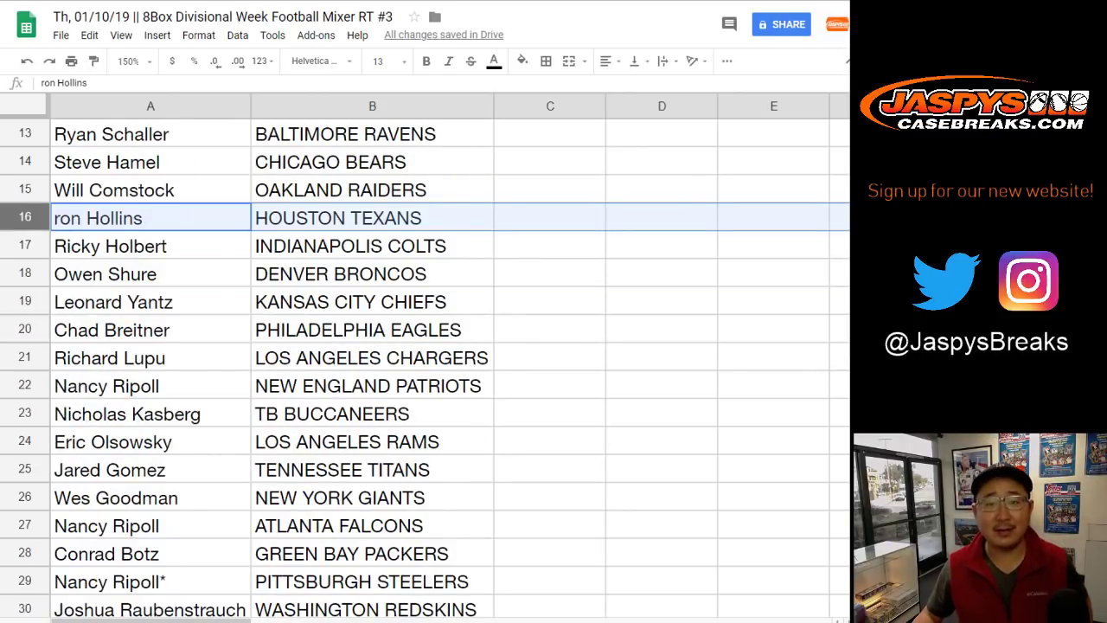
{"action": "left_click", "coordinate": [24, 190]}
{"action": "left_click", "coordinate": [24, 218]}
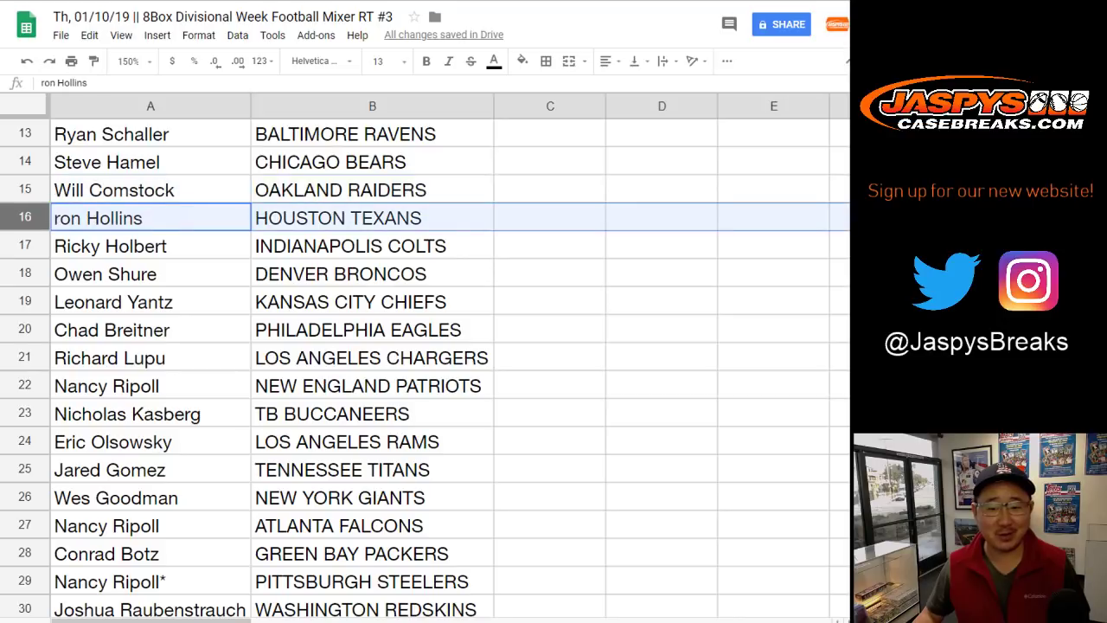
{"action": "left_click", "coordinate": [24, 245]}
{"action": "left_click", "coordinate": [24, 273]}
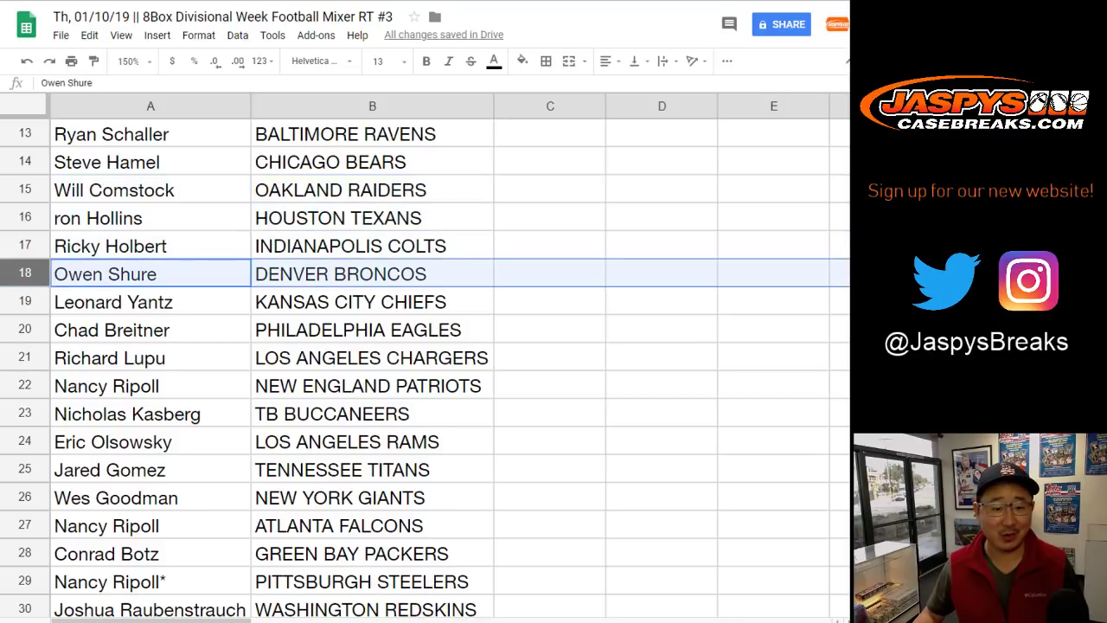
{"action": "left_click", "coordinate": [24, 301]}
{"action": "scroll", "coordinate": [24, 300], "scroll_direction": "down", "scroll_amount": 2}
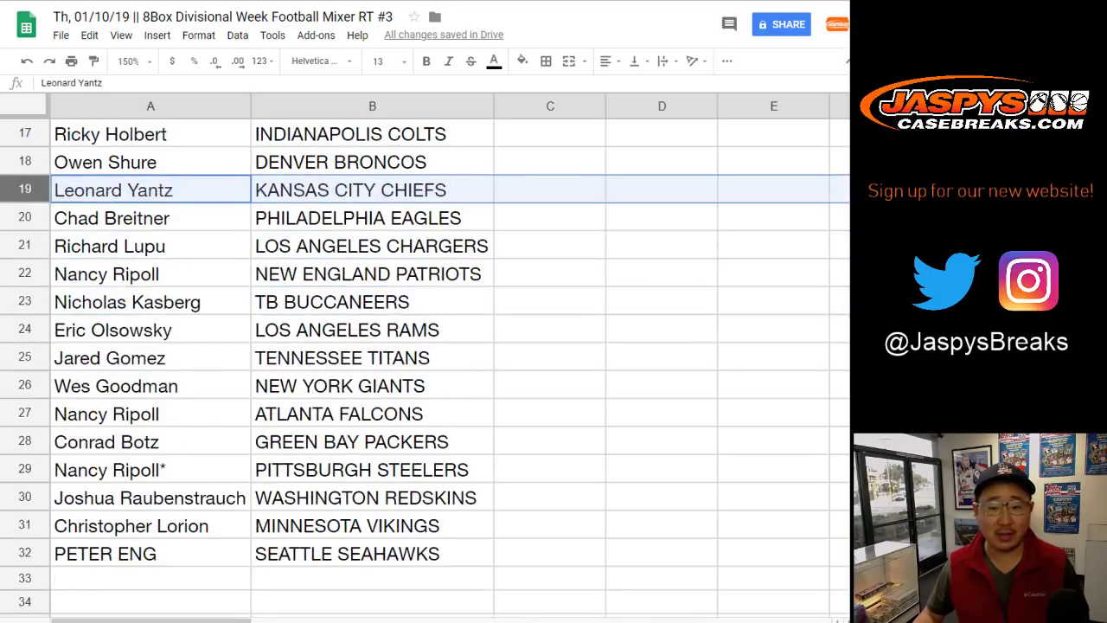
{"action": "left_click", "coordinate": [25, 218]}
{"action": "left_click", "coordinate": [24, 245]}
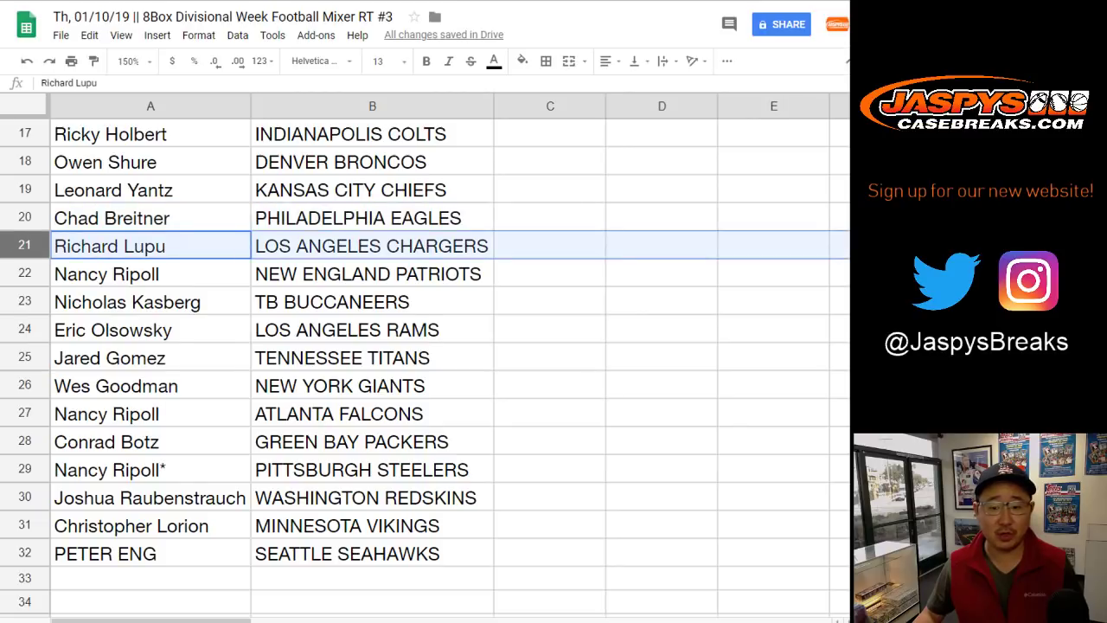
{"action": "left_click", "coordinate": [24, 273]}
{"action": "left_click", "coordinate": [24, 301]}
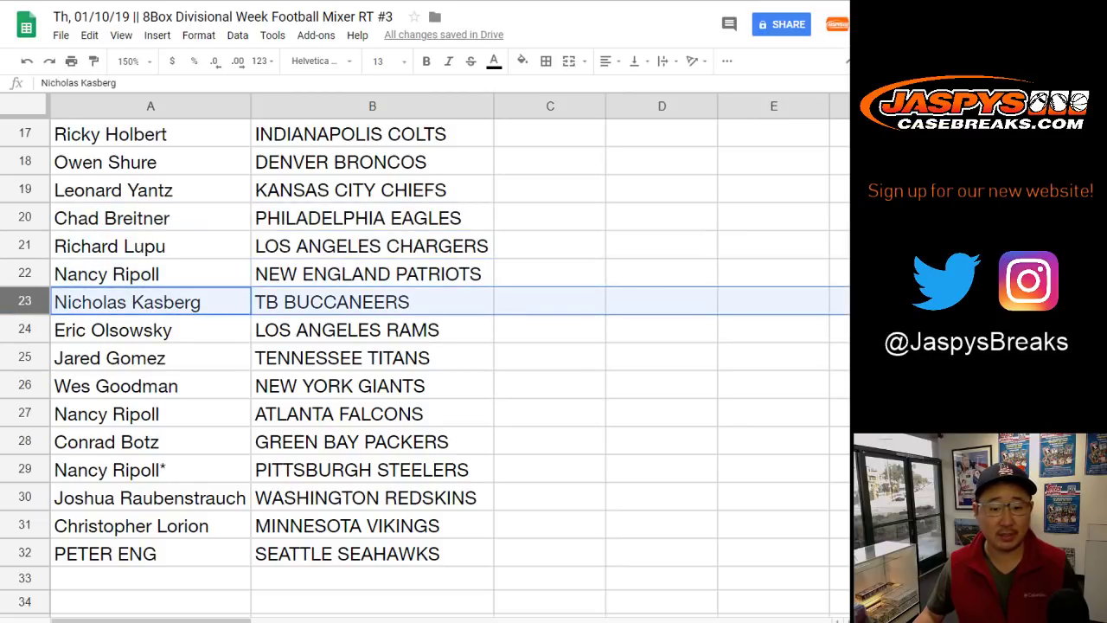
{"action": "left_click", "coordinate": [25, 329]}
{"action": "left_click", "coordinate": [24, 356]}
{"action": "scroll", "coordinate": [24, 356], "scroll_direction": "down", "scroll_amount": 2}
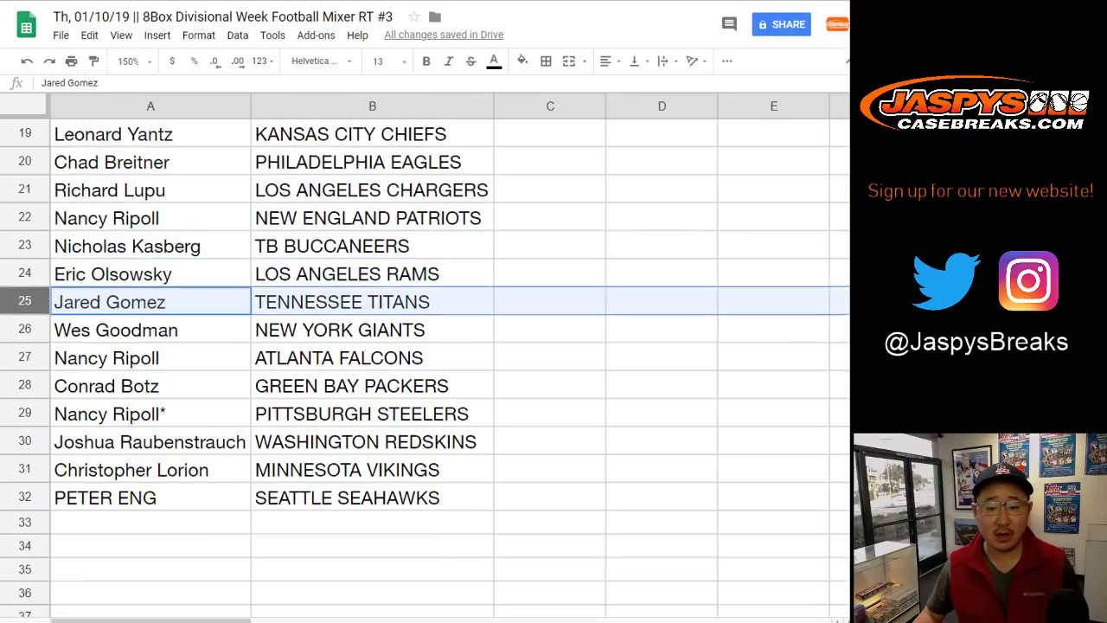
{"action": "left_click", "coordinate": [25, 273]}
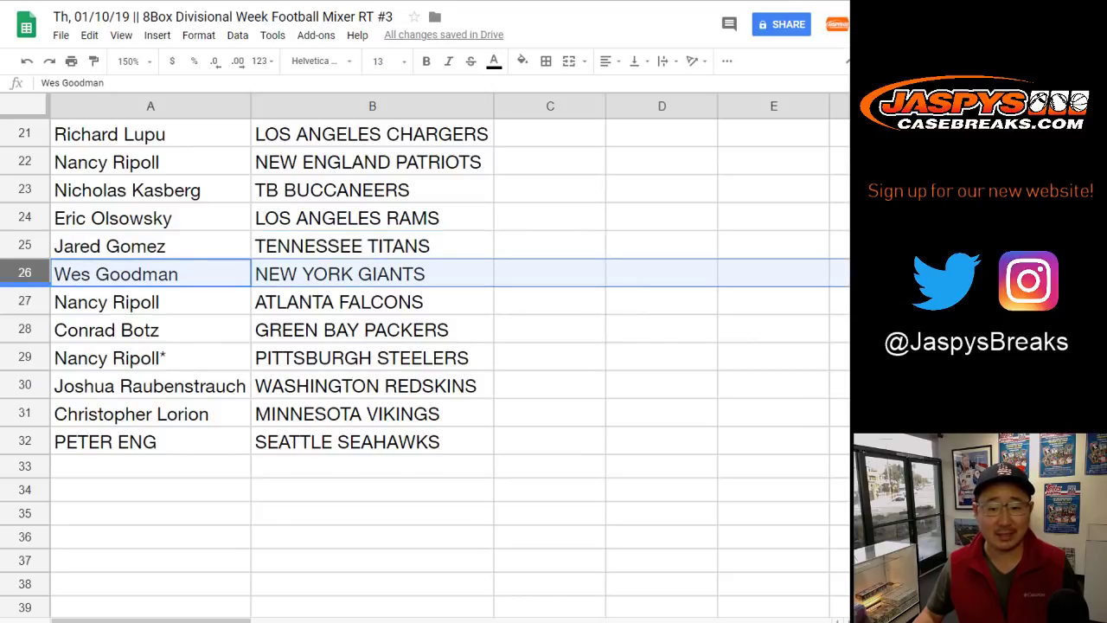
{"action": "left_click", "coordinate": [24, 301]}
{"action": "left_click", "coordinate": [24, 328]}
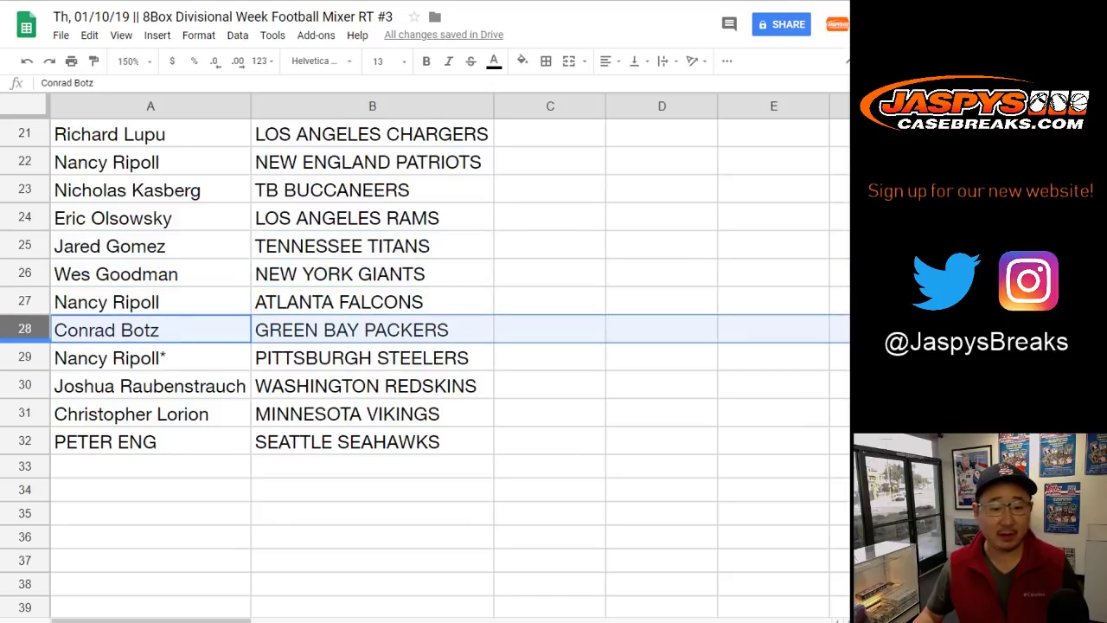
{"action": "left_click", "coordinate": [24, 357]}
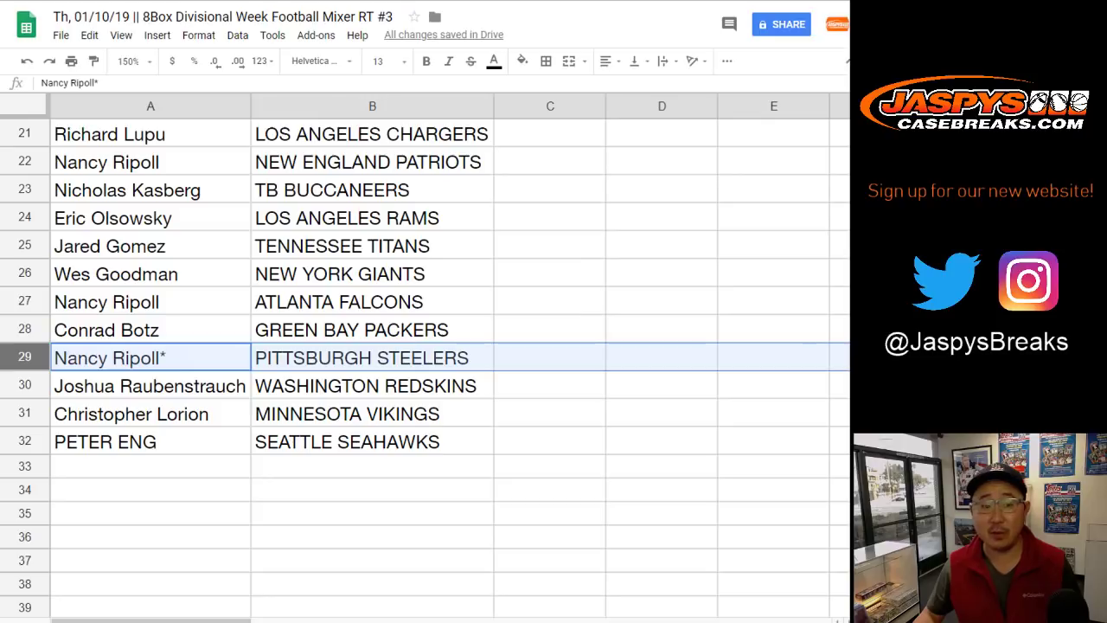
{"action": "left_click", "coordinate": [25, 385]}
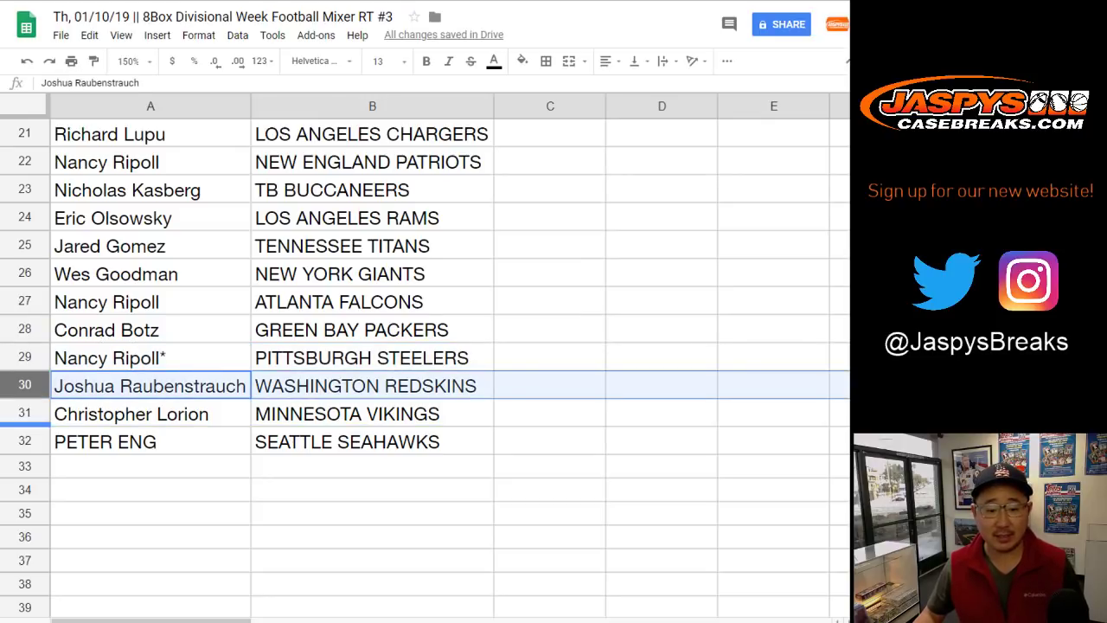
{"action": "left_click", "coordinate": [24, 412]}
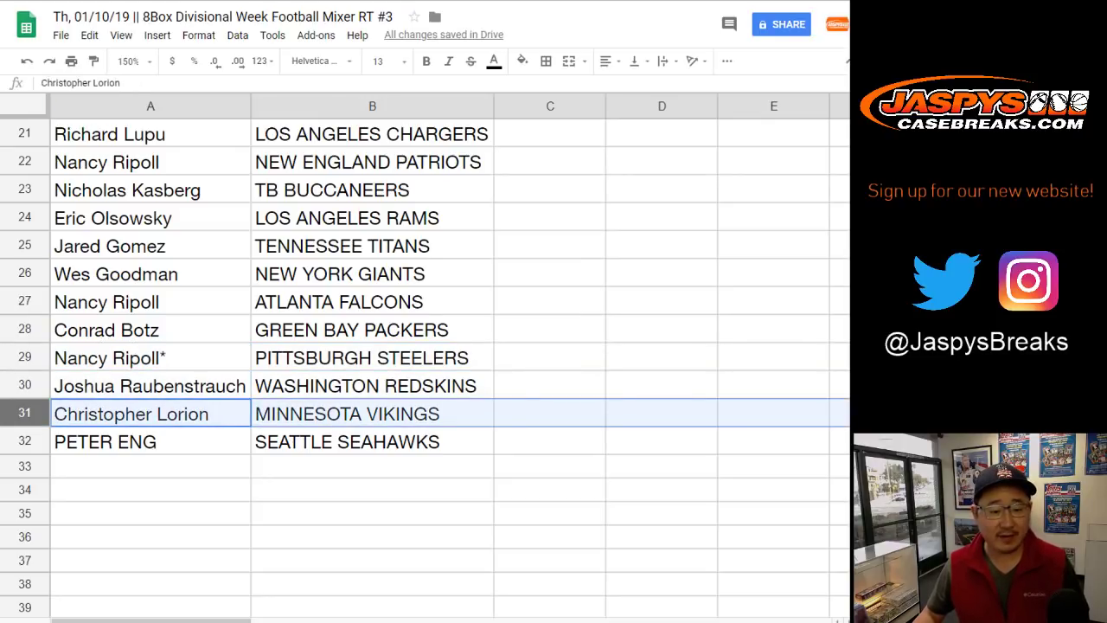
{"action": "left_click", "coordinate": [24, 441]}
Step: Set the sheet zoom to 85%
{"action": "scroll", "coordinate": [424, 363], "scroll_direction": "up", "scroll_amount": 7}
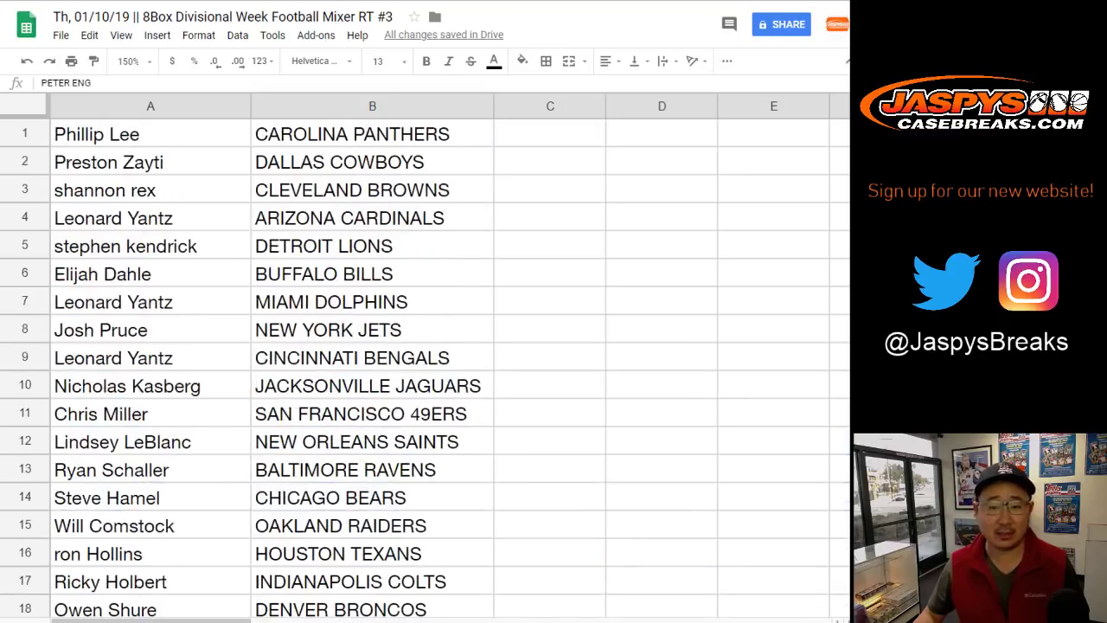
{"action": "left_click", "coordinate": [130, 62]}
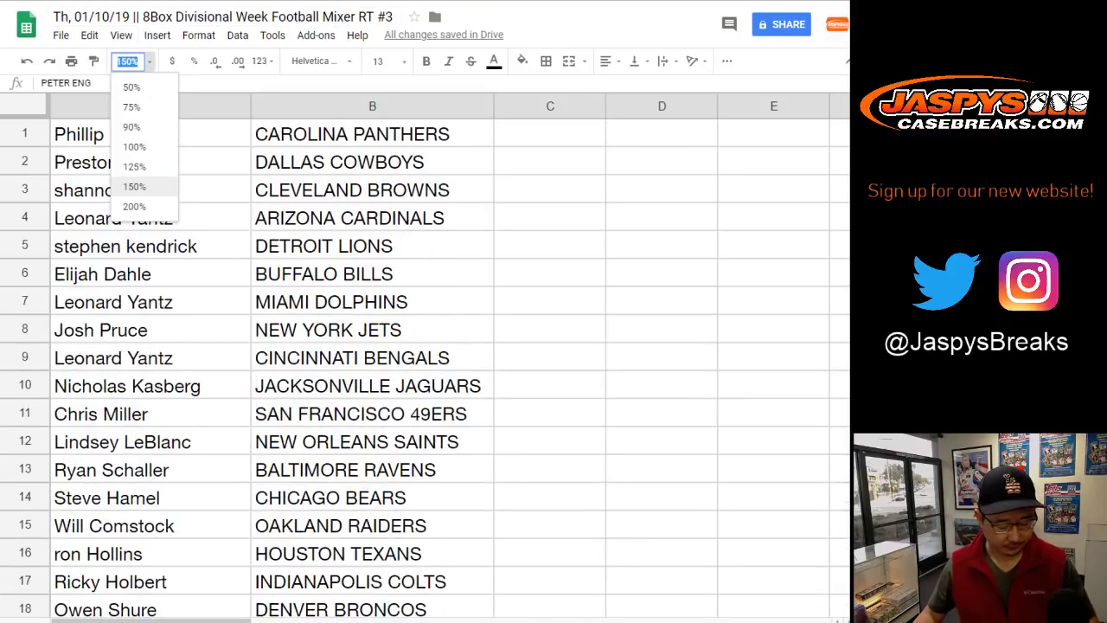
{"action": "type", "text": "85"}
{"action": "key", "text": "Return"}
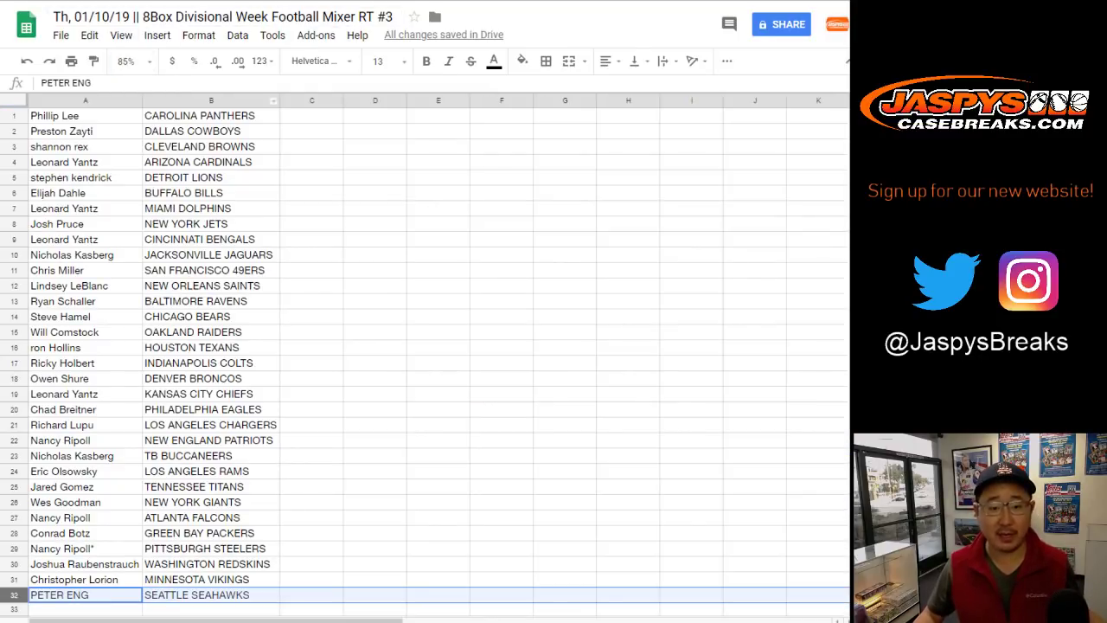
Step: Sort the whole sheet alphabetically from A to Z by the team names in column B
{"action": "left_click", "coordinate": [211, 101]}
{"action": "left_click", "coordinate": [237, 35]}
{"action": "left_click", "coordinate": [276, 60]}
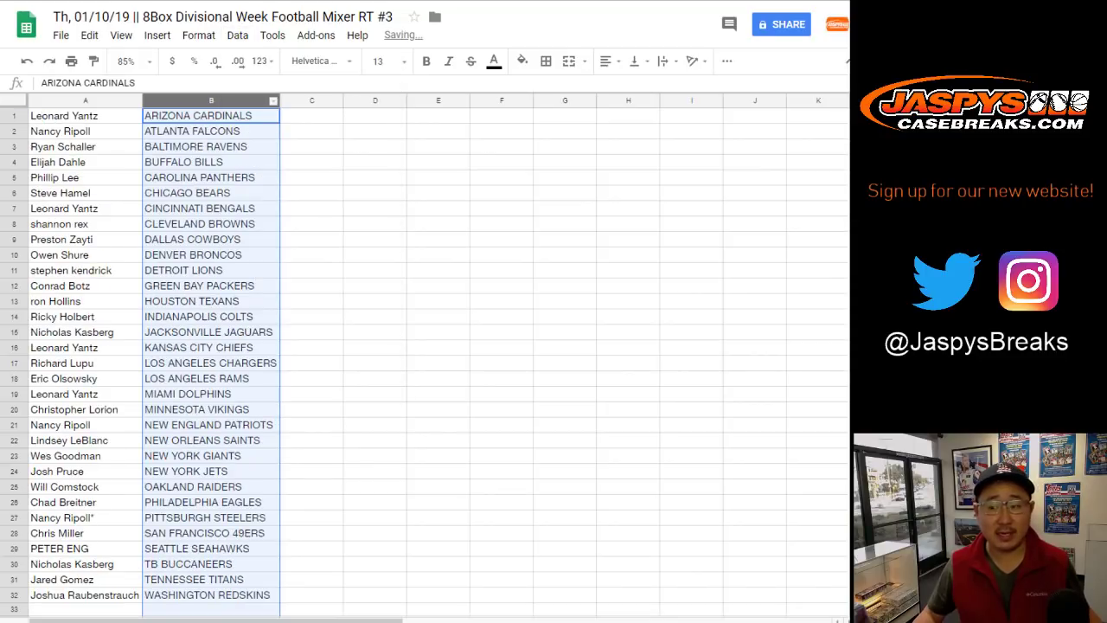
Step: Add all borders to the pairings in A1:B32 and center their text horizontally
{"action": "left_click", "coordinate": [85, 115]}
{"action": "left_click", "coordinate": [211, 594], "text": "shift"}
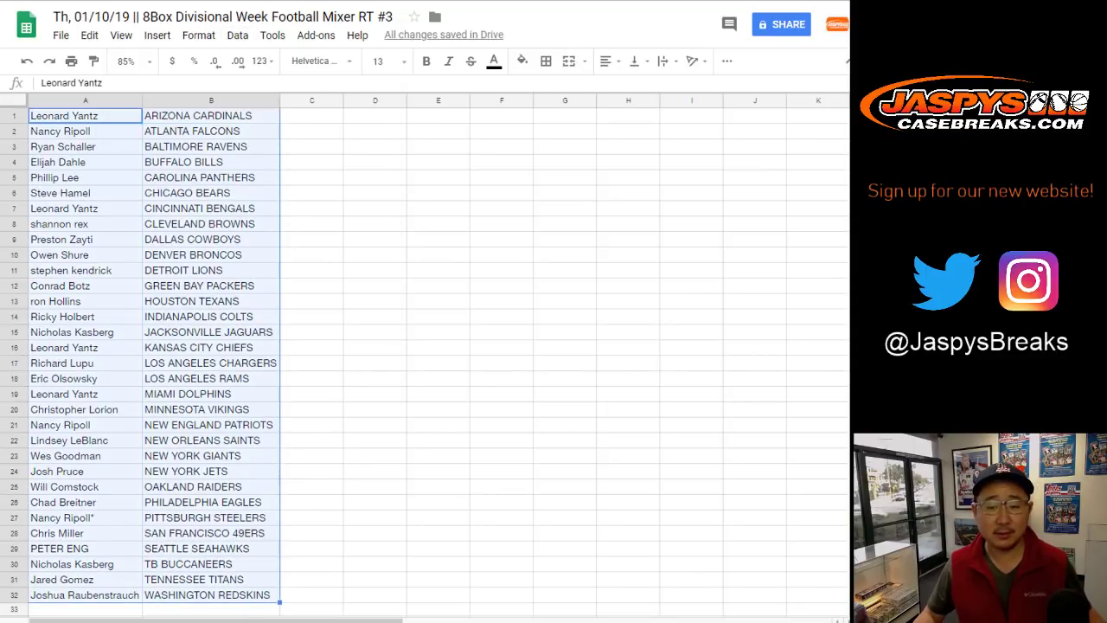
{"action": "left_click", "coordinate": [545, 60]}
{"action": "left_click", "coordinate": [551, 91]}
{"action": "left_click", "coordinate": [610, 61]}
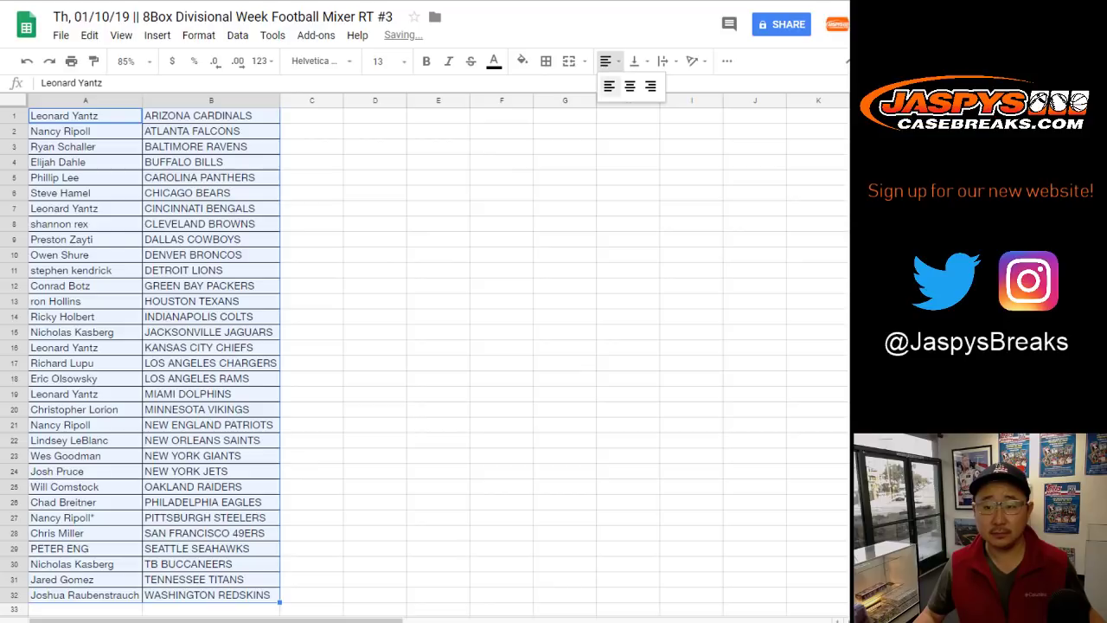
{"action": "left_click", "coordinate": [630, 90]}
{"action": "left_click", "coordinate": [311, 116]}
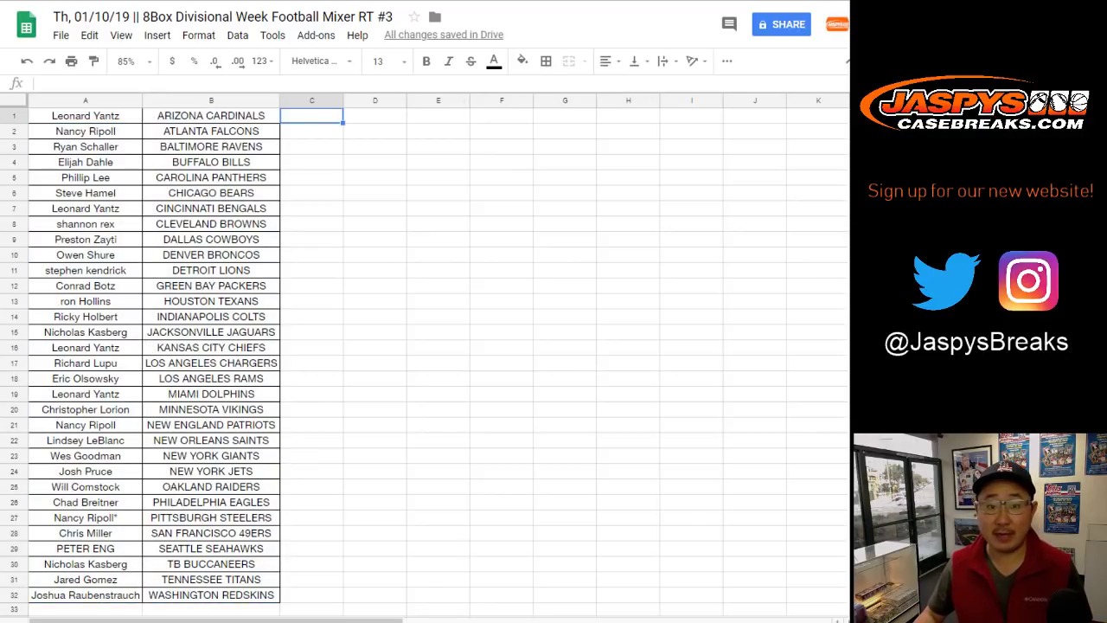
Step: Switch to the mixer's product page and review the included boxes, highlighting the Plates & Patches, Playbook, Totally Certified, Absolute, Donruss Optic and Leaf helmet entries
{"action": "key", "text": "ctrl+Tab"}
{"action": "scroll", "coordinate": [423, 346], "scroll_direction": "down", "scroll_amount": 5}
{"action": "left_click_drag", "start_coordinate": [474, 420], "coordinate": [647, 419]}
{"action": "left_click_drag", "start_coordinate": [476, 391], "coordinate": [581, 391]}
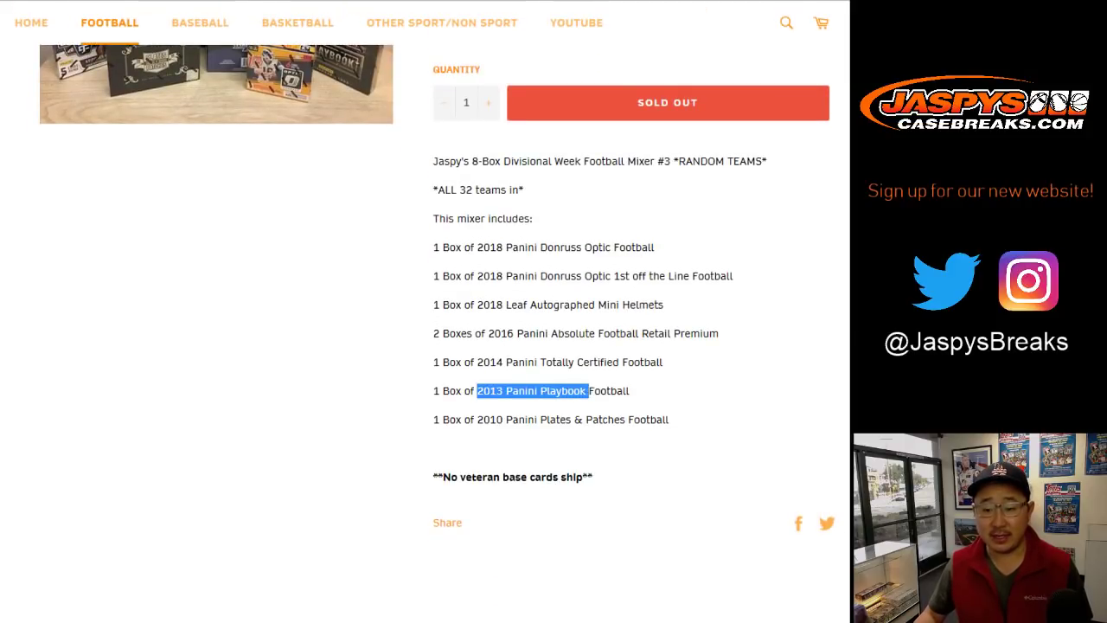
{"action": "left_click_drag", "start_coordinate": [478, 361], "coordinate": [551, 361]}
{"action": "left_click_drag", "start_coordinate": [488, 333], "coordinate": [589, 333]}
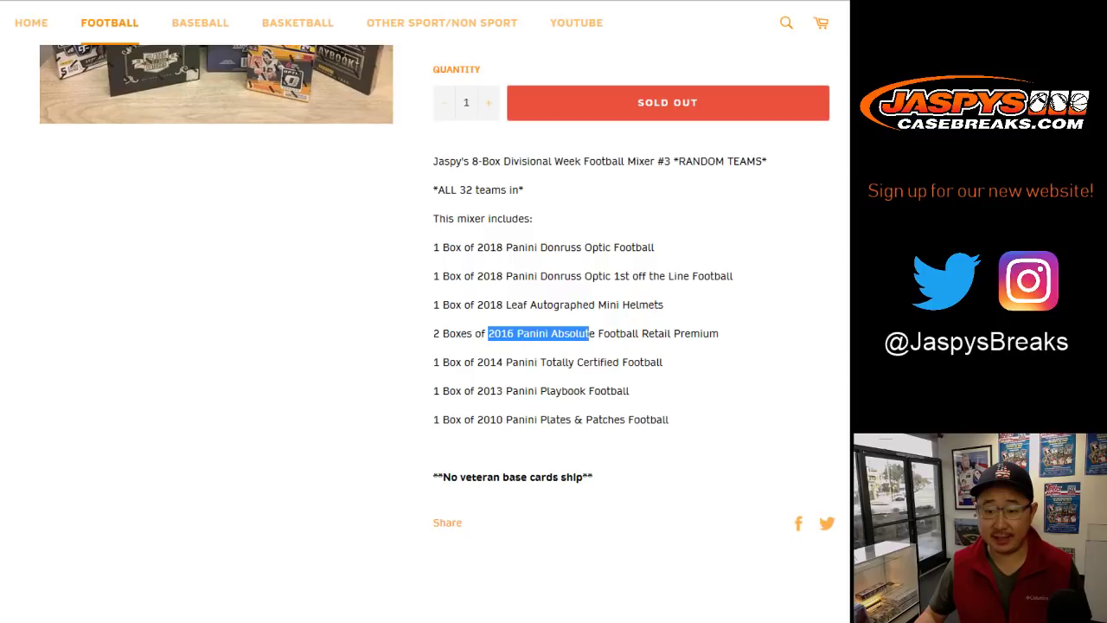
{"action": "left_click_drag", "start_coordinate": [489, 247], "coordinate": [561, 276]}
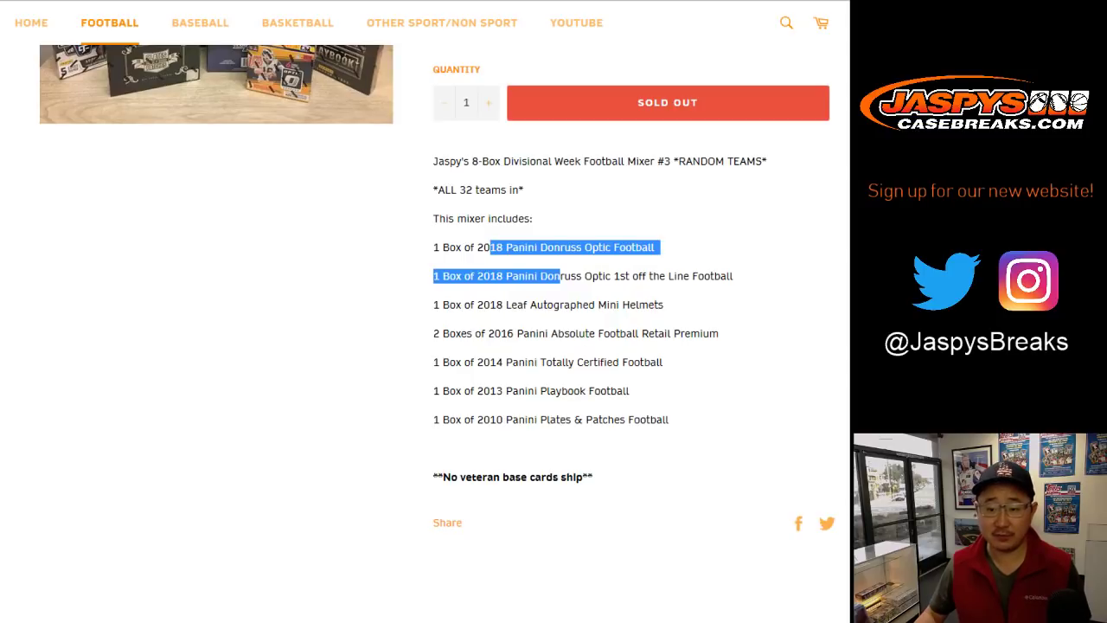
{"action": "left_click_drag", "start_coordinate": [477, 305], "coordinate": [637, 304]}
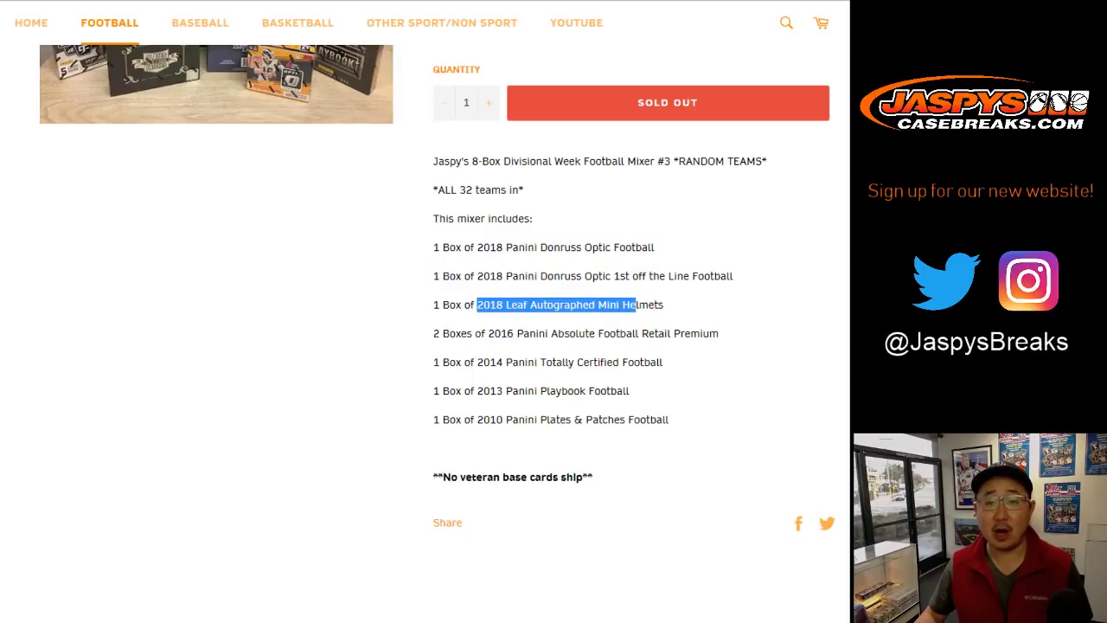
{"action": "left_click", "coordinate": [638, 306]}
{"action": "scroll", "coordinate": [638, 306], "scroll_direction": "up", "scroll_amount": 5}
Step: Return to Google Sheets and print one copy of the current sheet in portrait with the workbook title in the header
{"action": "key", "text": "ctrl+Tab"}
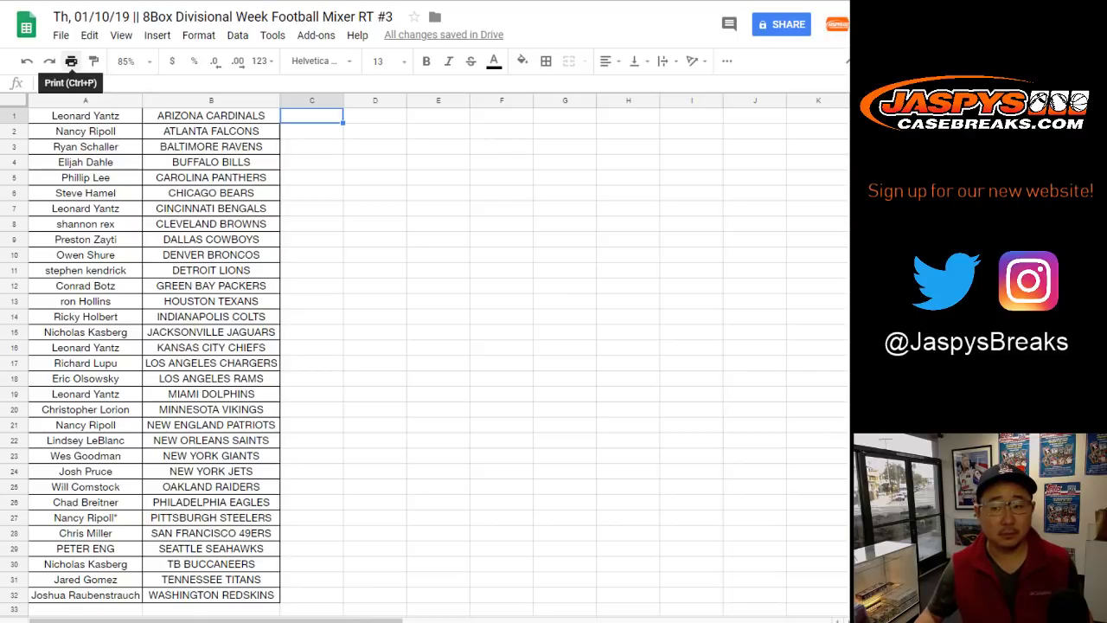
{"action": "left_click", "coordinate": [71, 60]}
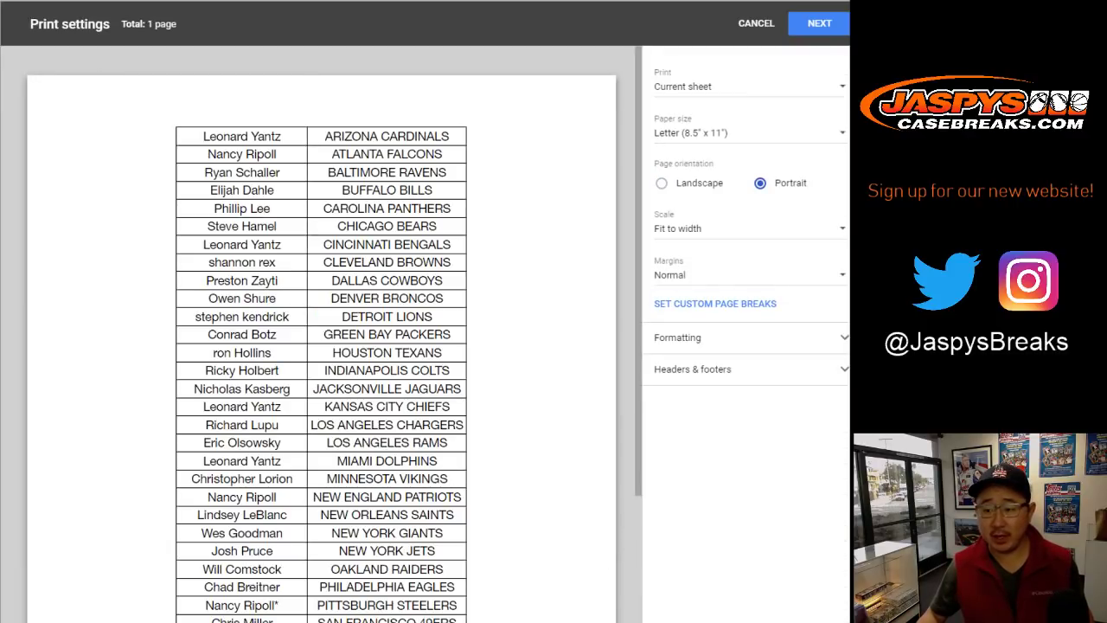
{"action": "left_click", "coordinate": [692, 368]}
{"action": "left_click", "coordinate": [661, 415]}
{"action": "left_click", "coordinate": [819, 23]}
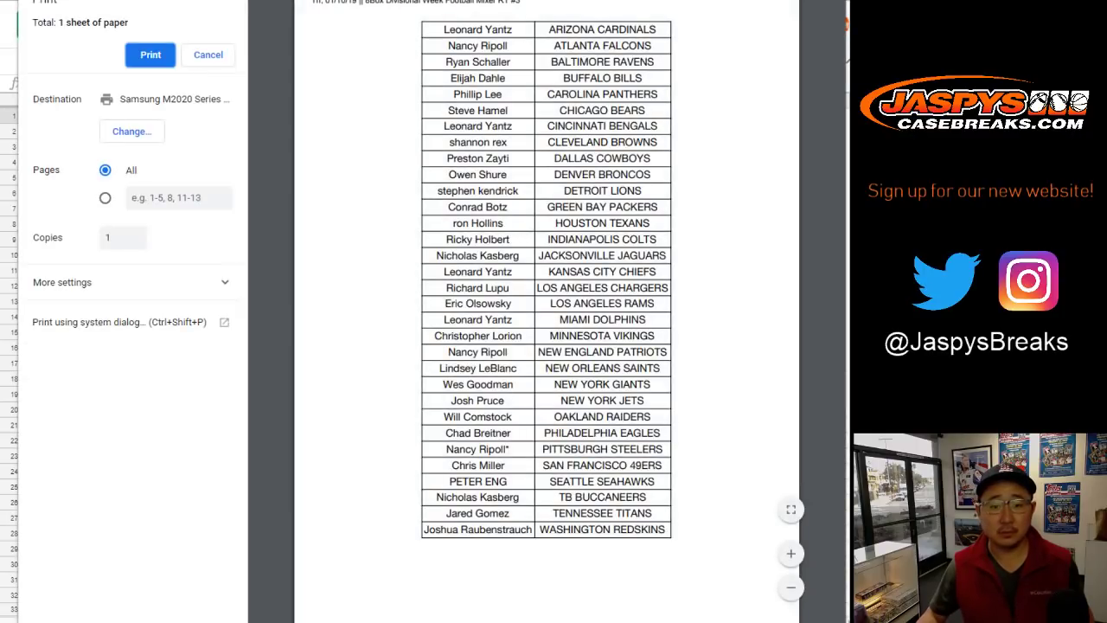
{"action": "key", "text": "Return"}
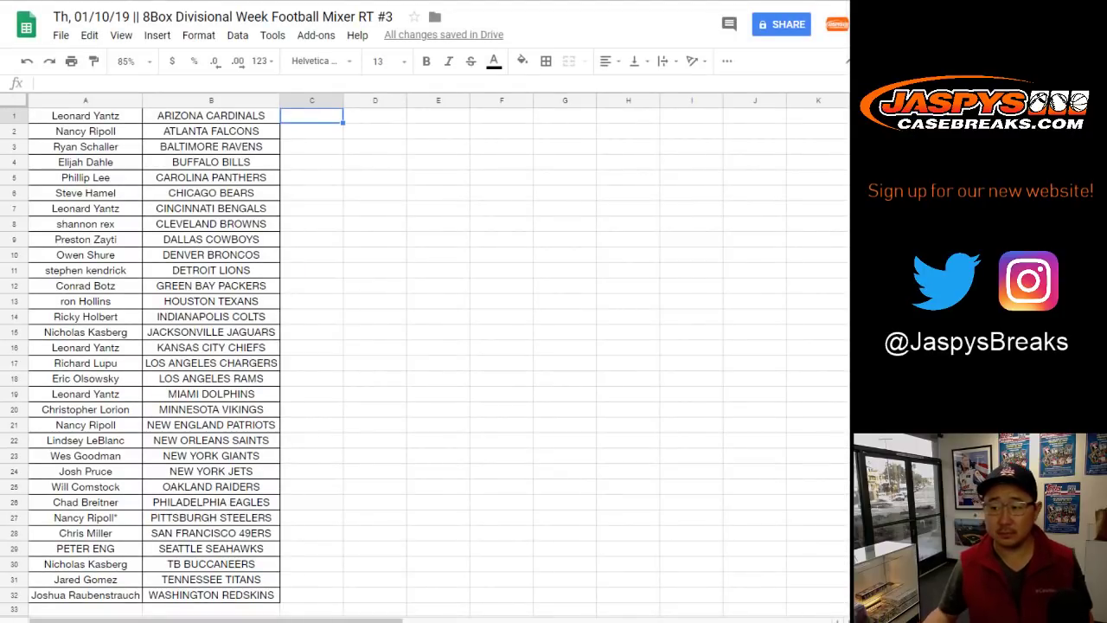